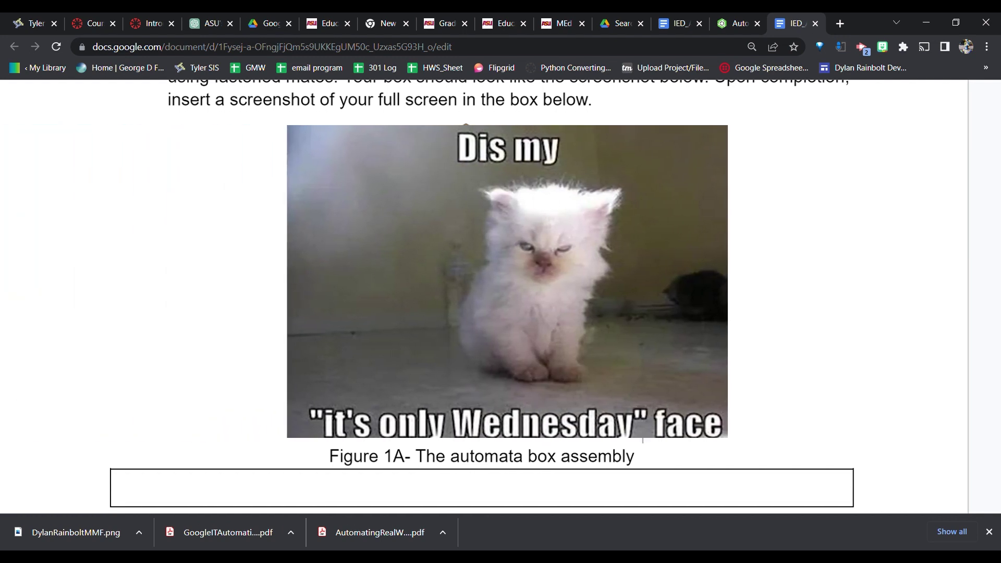
# Review the automata box, axle and cam assembly figures in the assignment document.
pyautogui.scroll(-10, 525, 300)
pyautogui.scroll(-3, 606, 321)
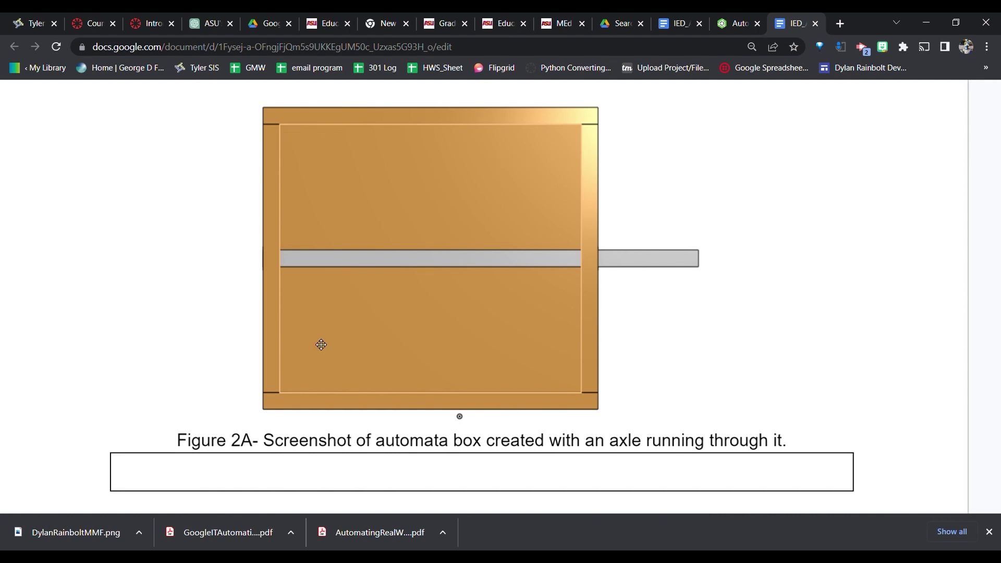
pyautogui.scroll(1, 542, 304)
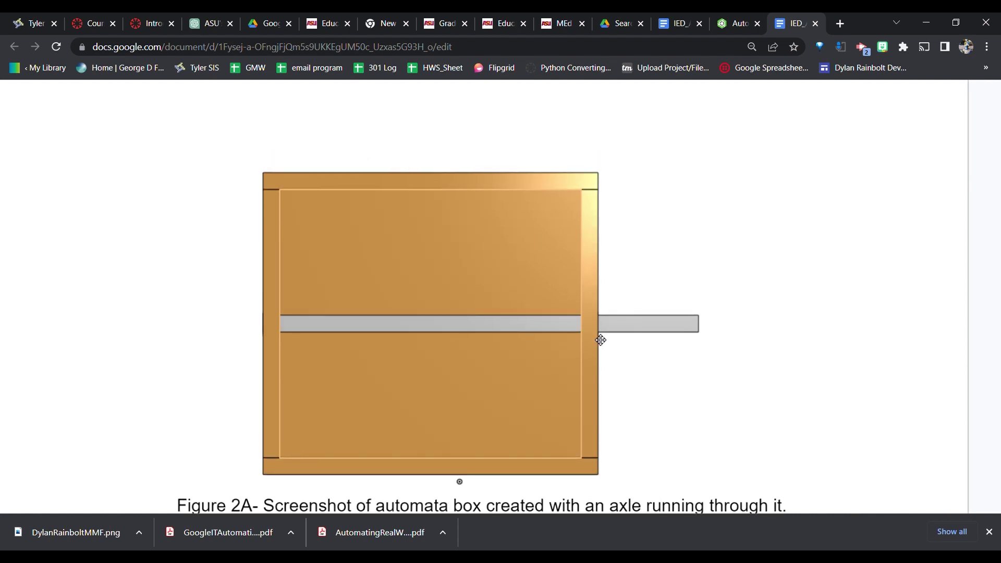
pyautogui.scroll(-12, 599, 339)
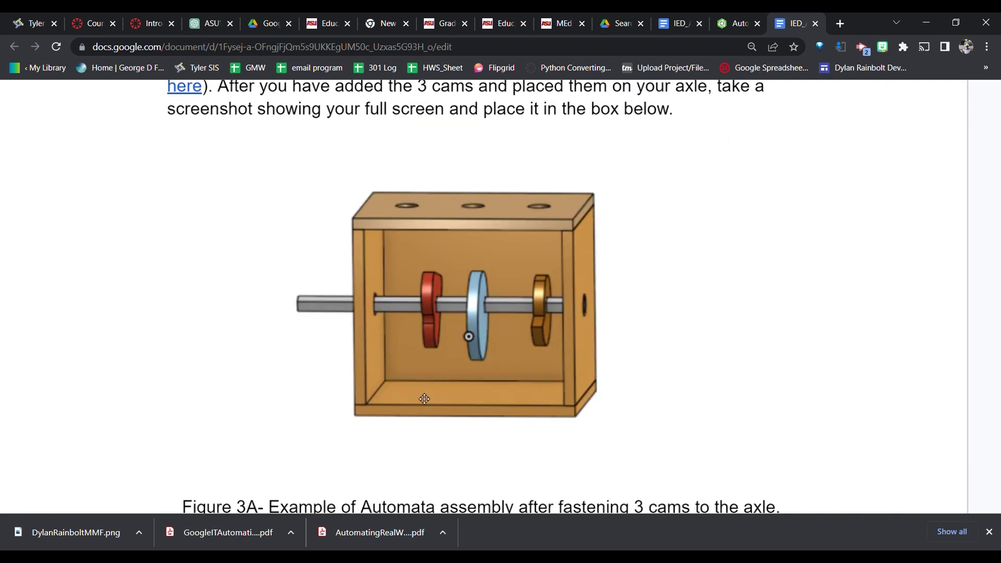
# Switch to the Onshape automata document and move the Bottom Plate tab ahead of the Top Plate (1) tab.
pyautogui.click(741, 23)
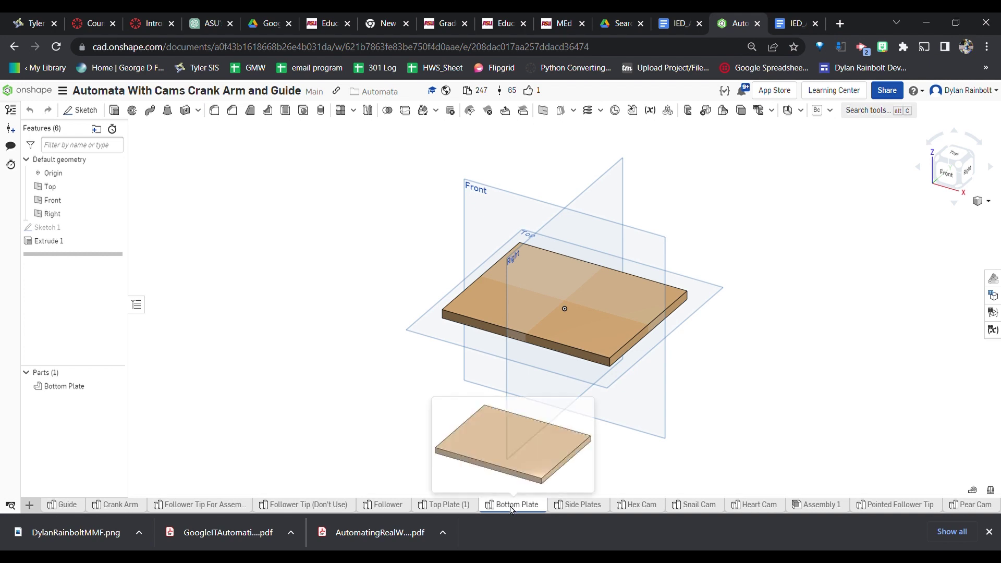
pyautogui.moveTo(453, 504); pyautogui.dragTo(433, 503)
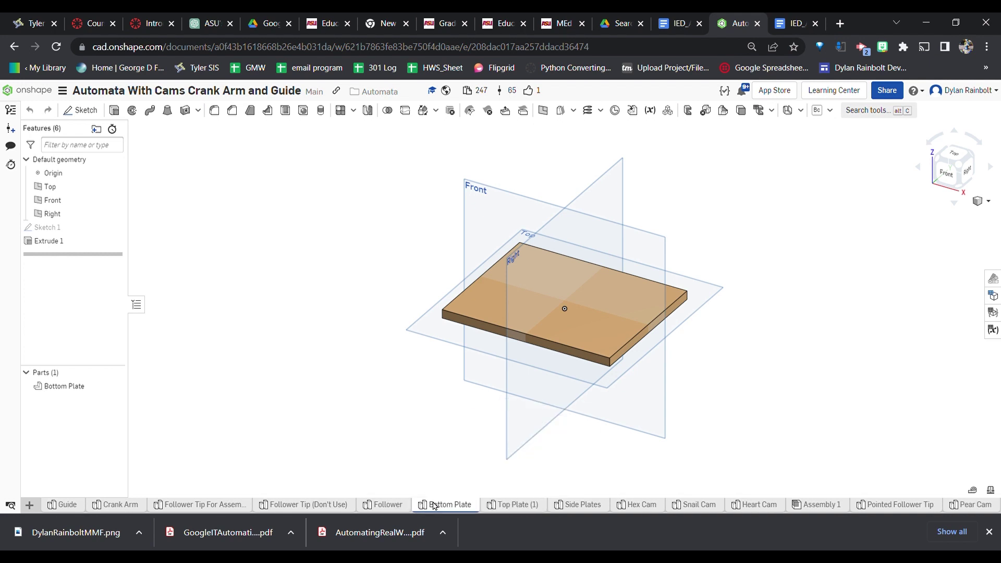
# Insert the Bottom Plate into Assembly 1 and fix it in place.
pyautogui.click(822, 505)
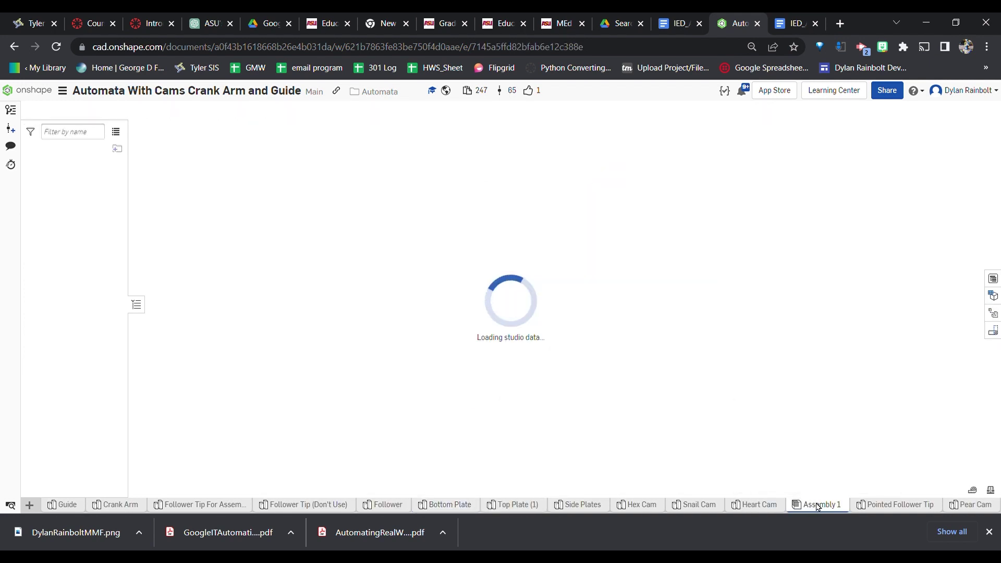
pyautogui.click(100, 111)
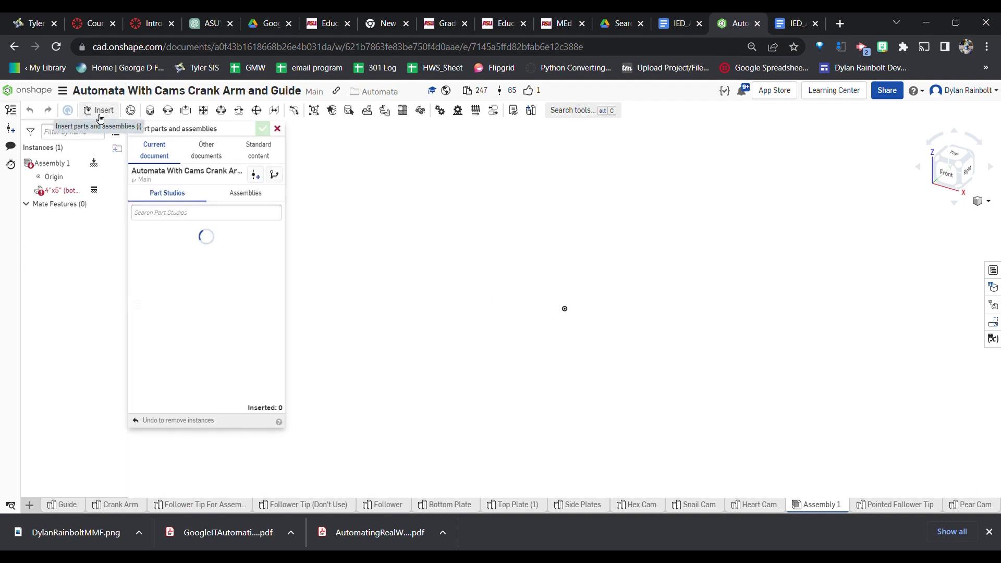
pyautogui.click(196, 257)
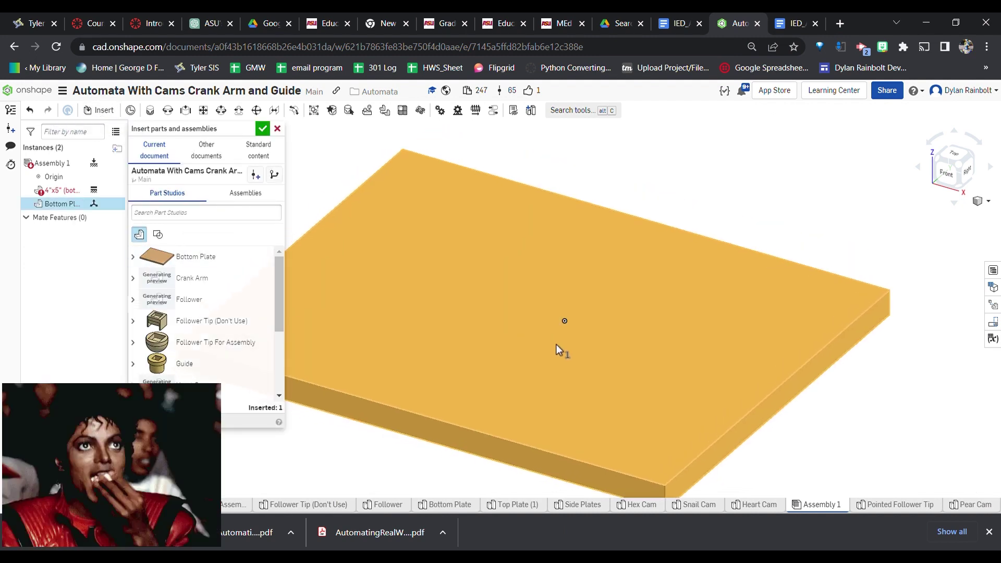
pyautogui.rightClick(592, 356)
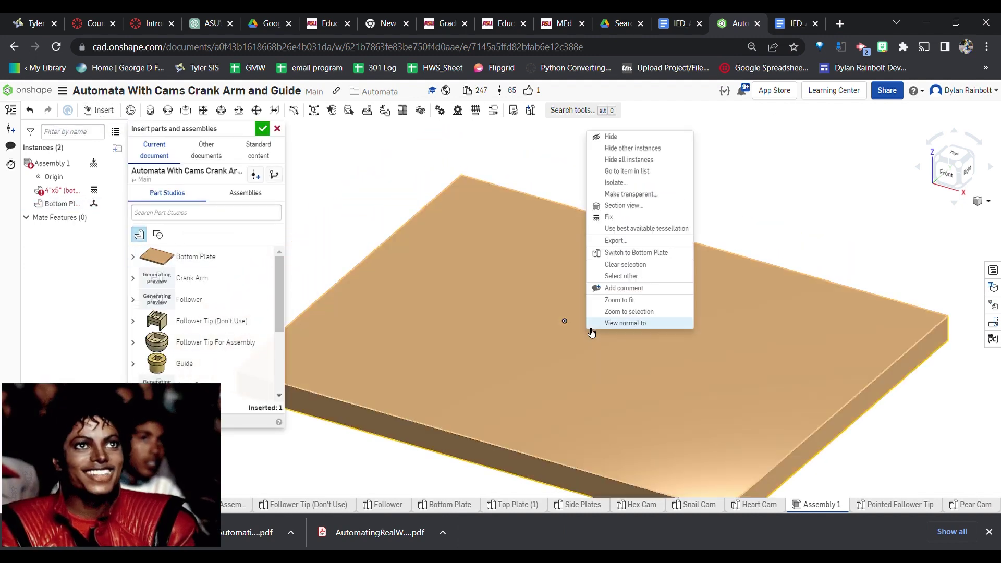
pyautogui.click(609, 217)
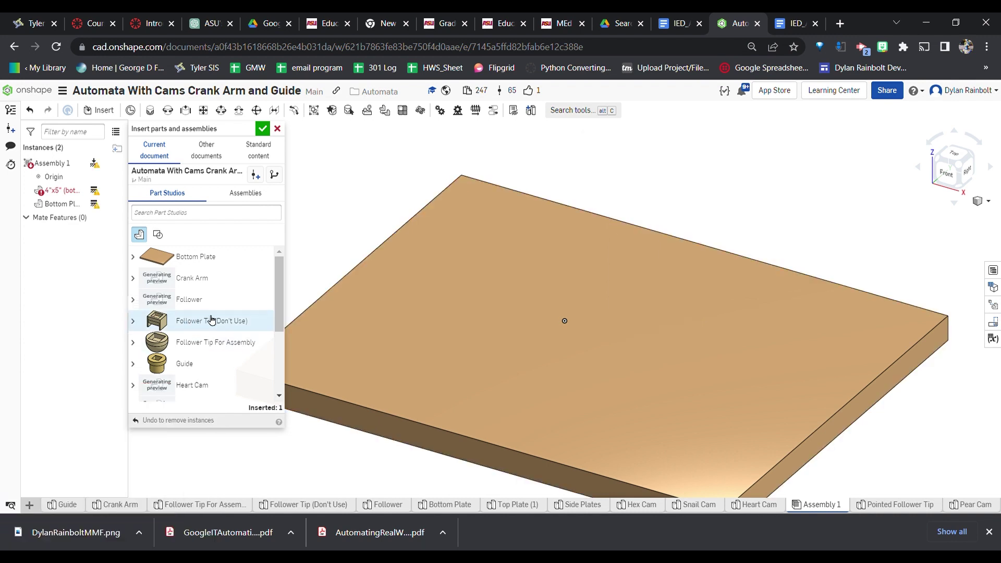
# Insert two Side Plates and one Top Plate (1) into the assembly.
pyautogui.moveTo(278, 305); pyautogui.dragTo(277, 373)
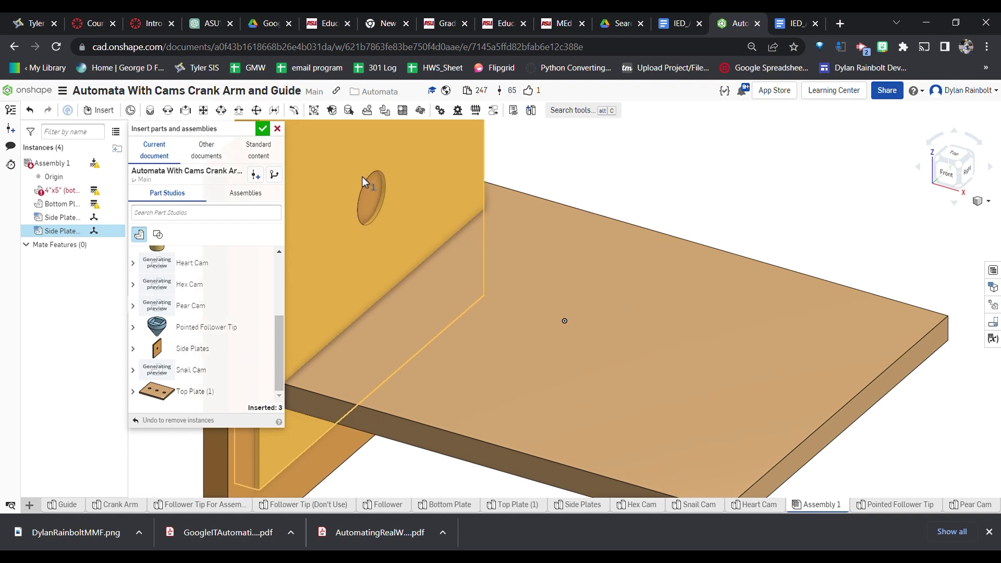
pyautogui.click(361, 176)
pyautogui.click(219, 395)
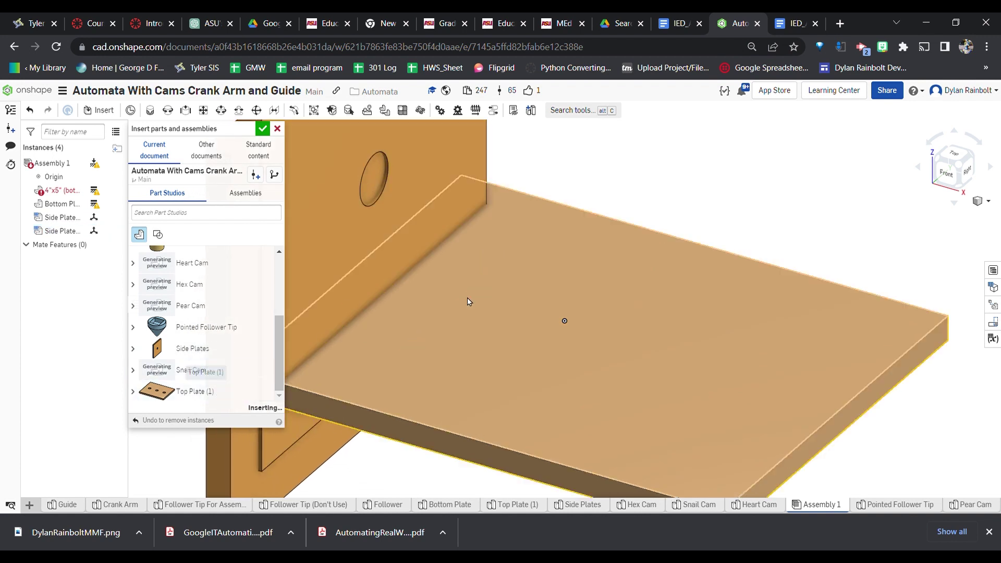
pyautogui.click(786, 181)
pyautogui.scroll(5, 219, 351)
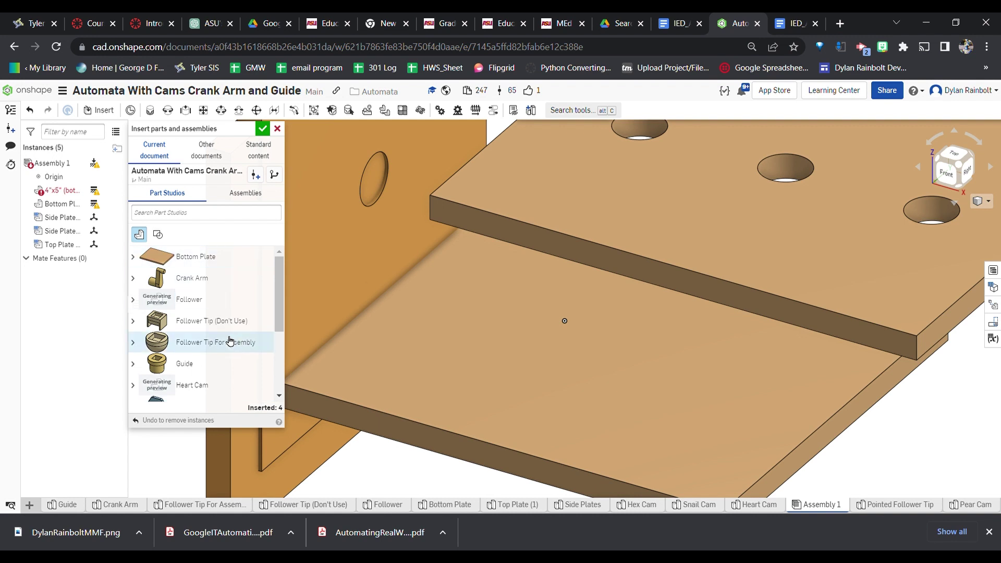
pyautogui.click(262, 128)
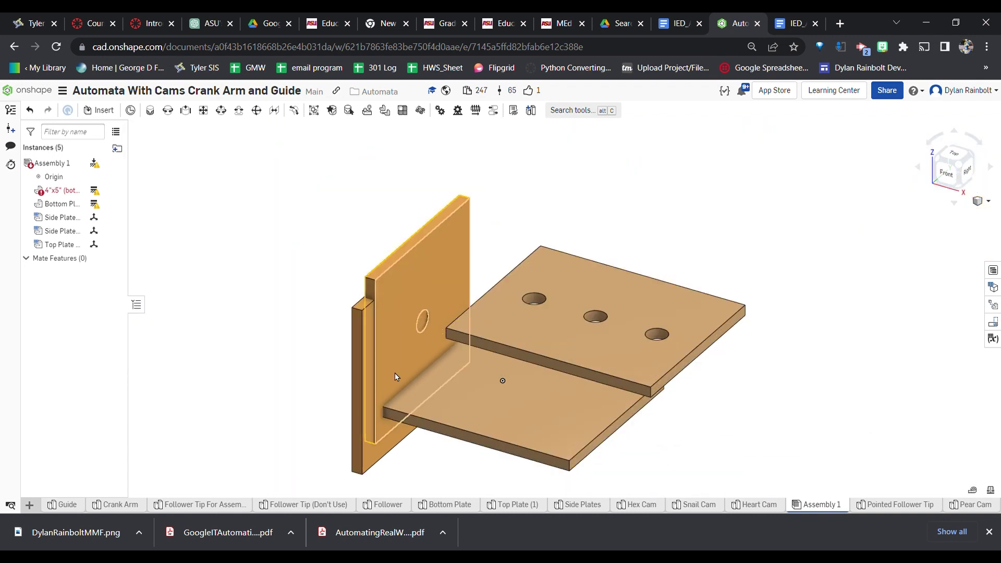
# Spread the top plate and both side plates apart so they stand clear of the bottom plate.
pyautogui.moveTo(504, 423); pyautogui.dragTo(505, 415)
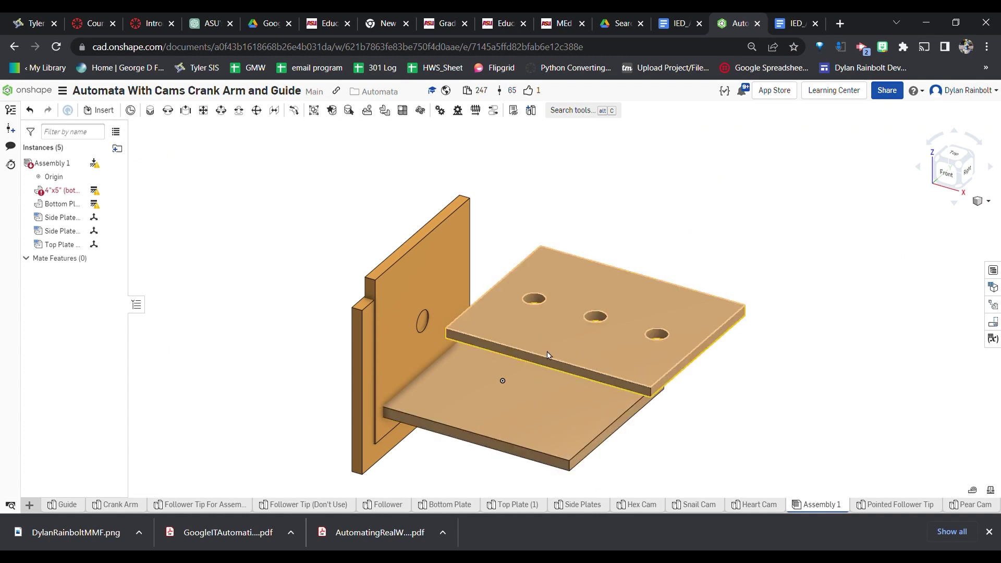
pyautogui.moveTo(547, 351); pyautogui.dragTo(792, 191)
pyautogui.moveTo(404, 326); pyautogui.dragTo(769, 318)
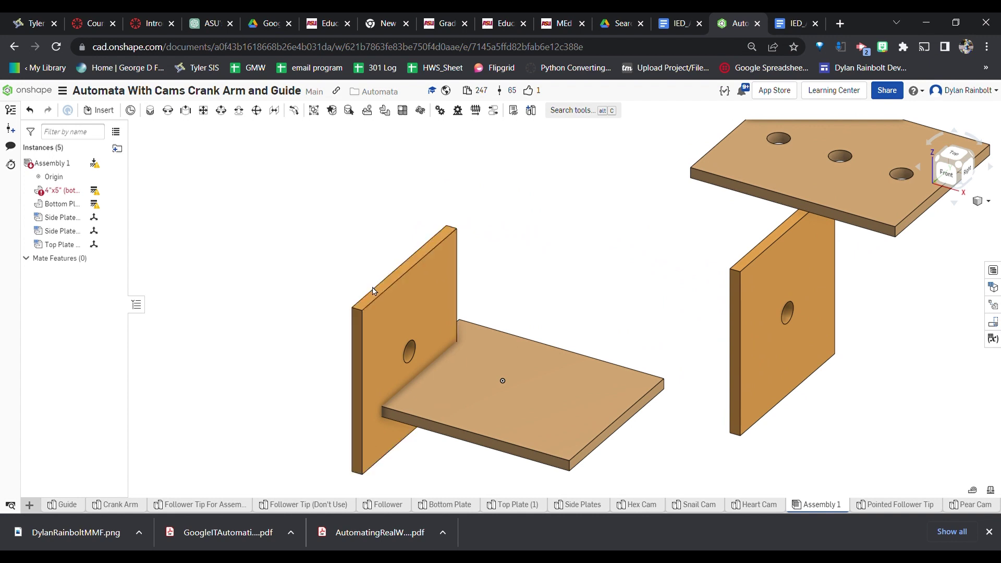
pyautogui.moveTo(374, 294); pyautogui.dragTo(339, 230)
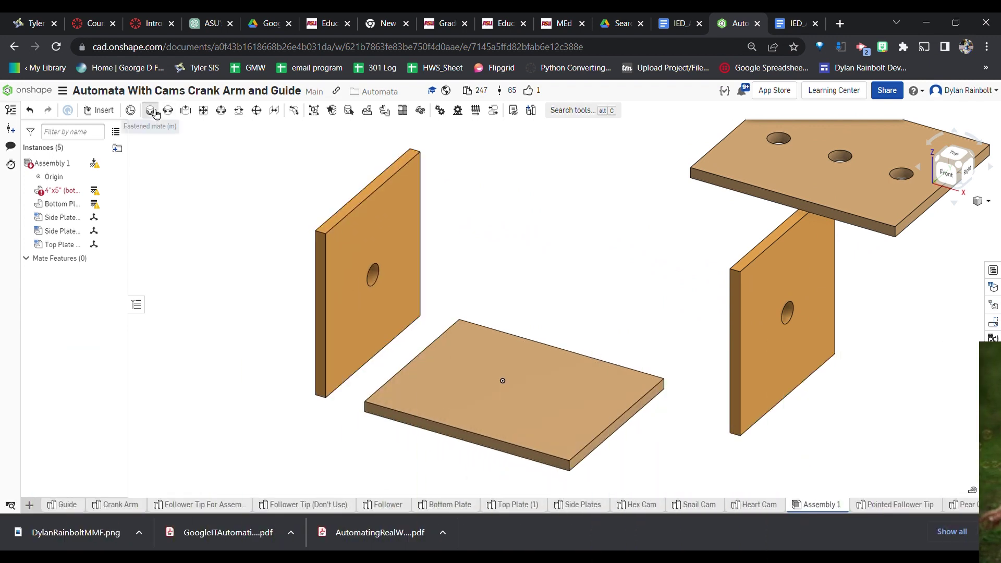
# Fasten the first side plate's lower outer front corner to the front left corner of the bottom plate's upper face.
pyautogui.click(151, 111)
pyautogui.scroll(3, 432, 375)
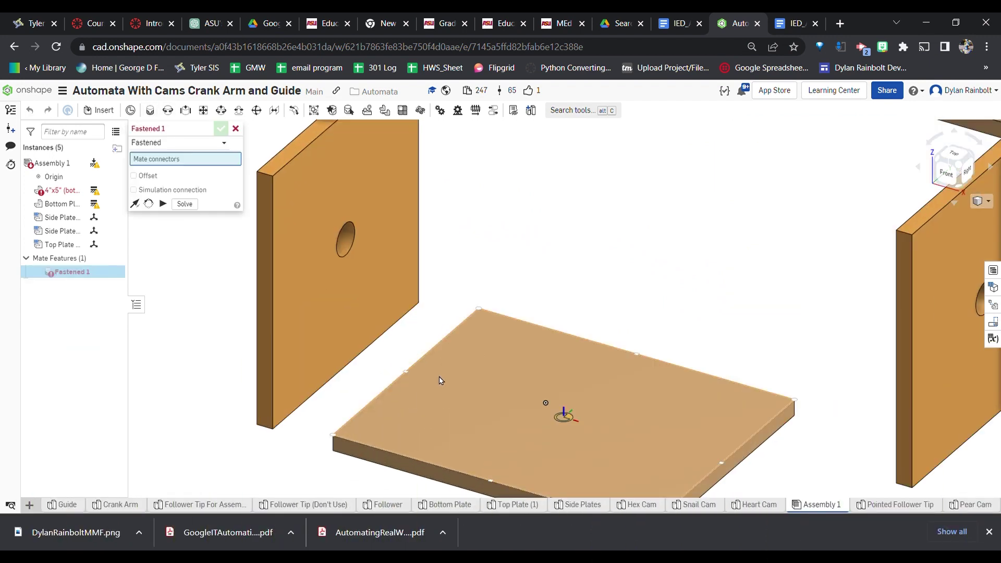
pyautogui.click(332, 434)
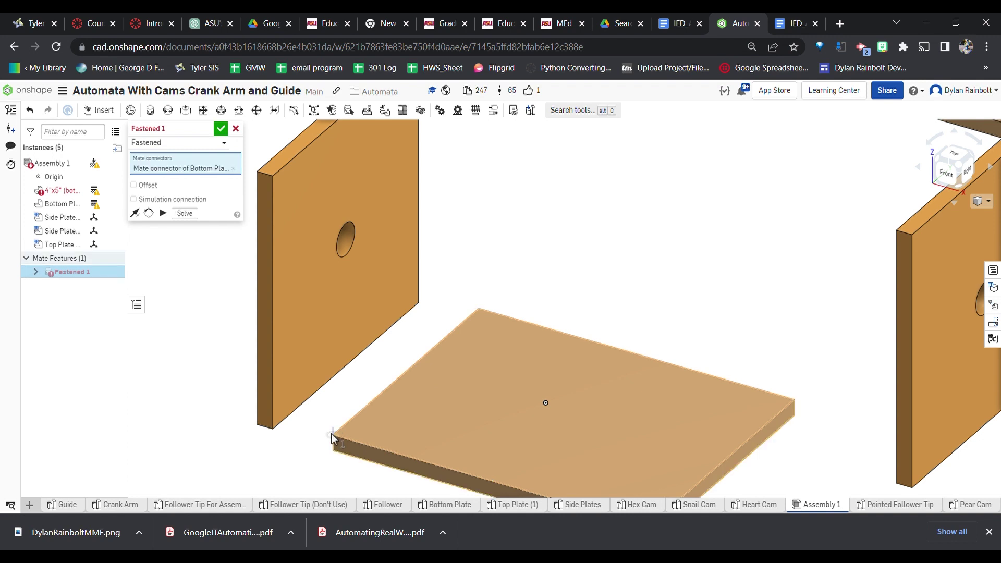
pyautogui.moveTo(261, 440); pyautogui.dragTo(270, 376, button='right')
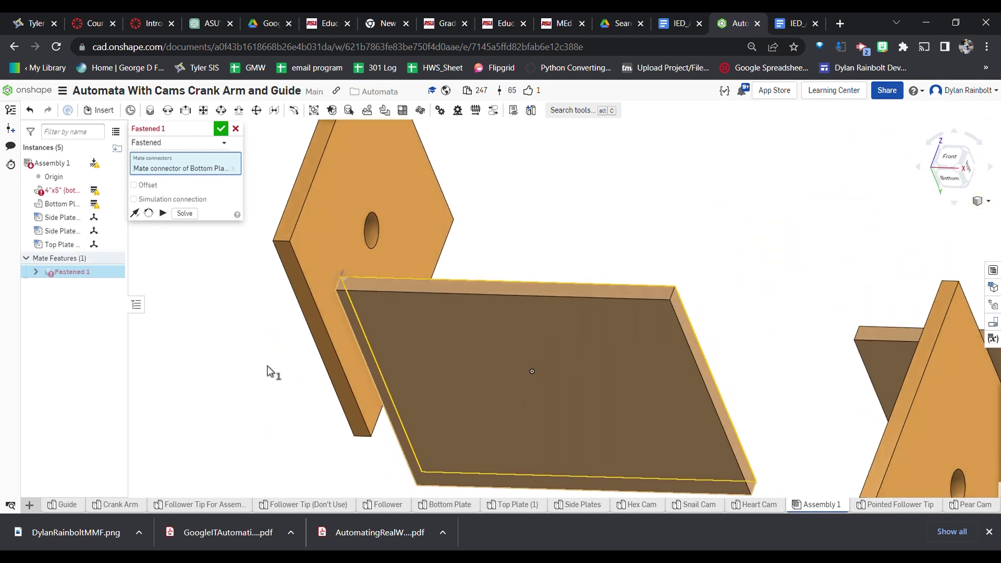
pyautogui.scroll(5, 270, 245)
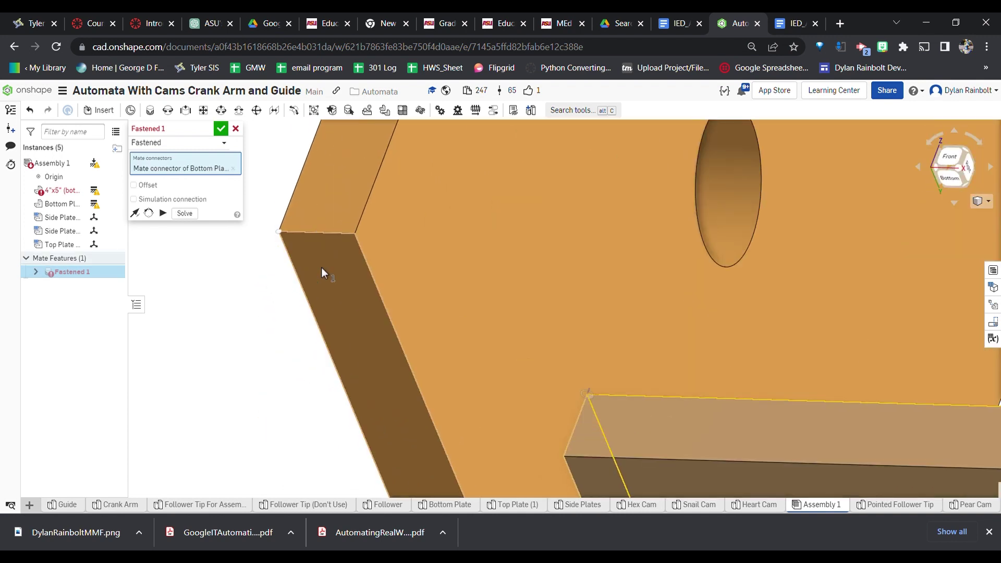
pyautogui.click(286, 239)
pyautogui.scroll(-7, 308, 288)
pyautogui.moveTo(443, 285); pyautogui.dragTo(438, 354, button='right')
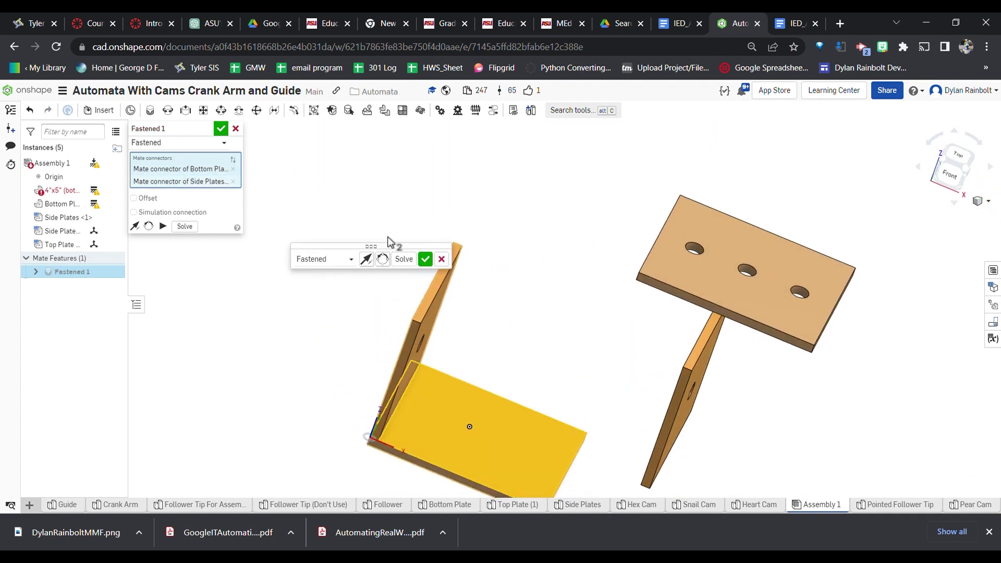
pyautogui.click(221, 129)
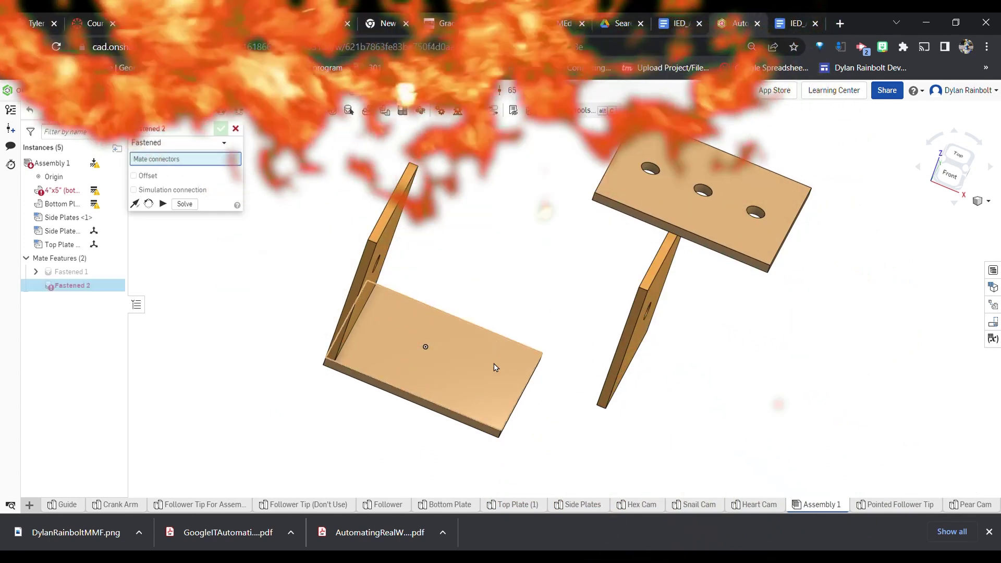
# Fasten the second side plate's lower outer front corner to the front right corner of the bottom plate's upper face.
pyautogui.scroll(3, 495, 368)
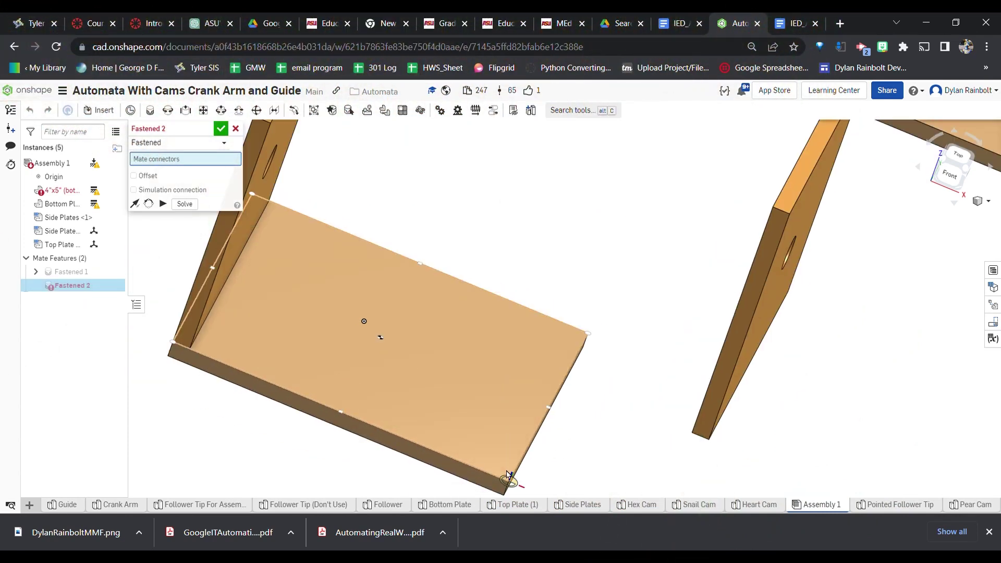
pyautogui.click(509, 475)
pyautogui.scroll(-5, 542, 396)
pyautogui.moveTo(620, 430); pyautogui.dragTo(616, 367, button='right')
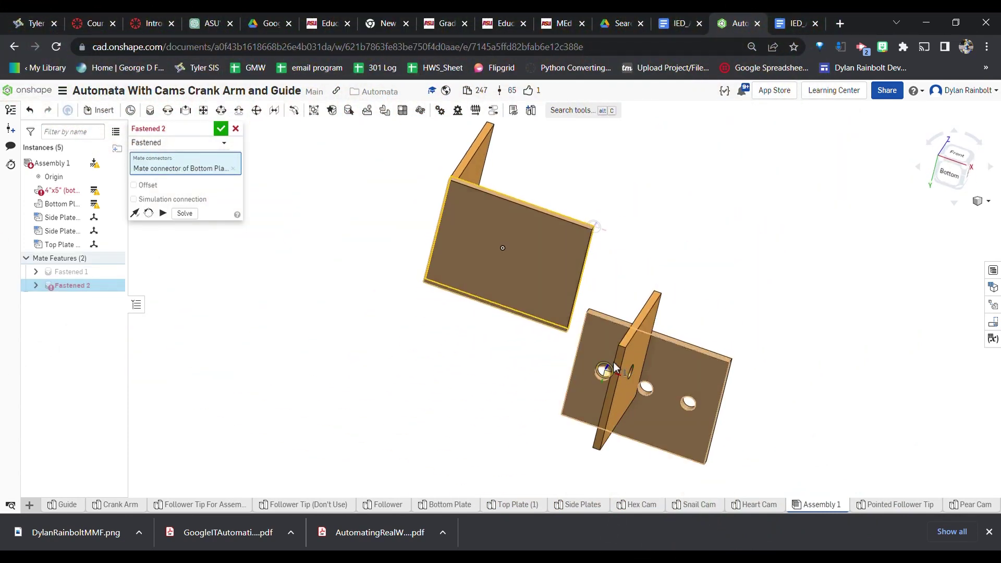
pyautogui.scroll(6, 615, 368)
pyautogui.click(702, 265)
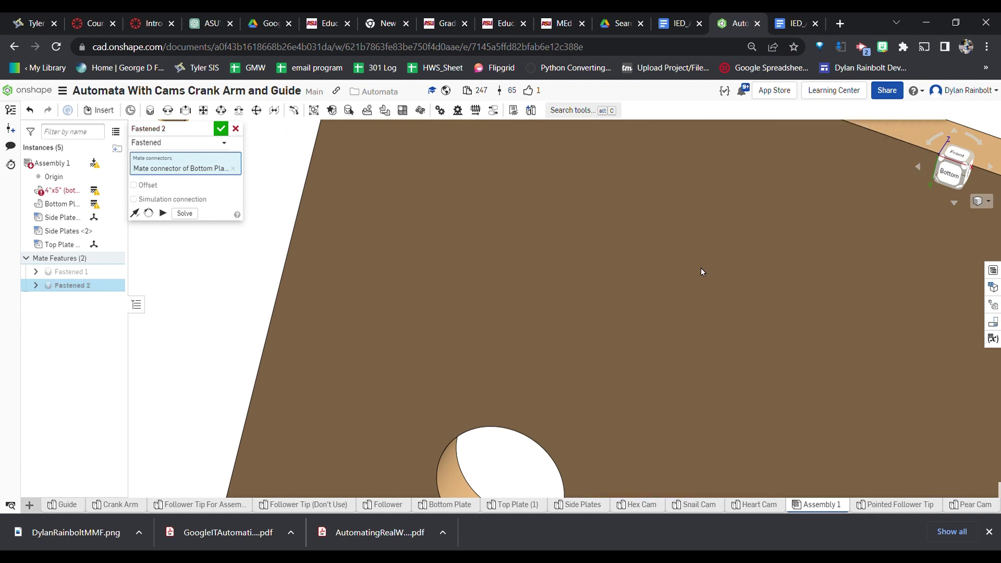
pyautogui.scroll(-5, 701, 268)
pyautogui.moveTo(566, 292); pyautogui.dragTo(496, 387, button='right')
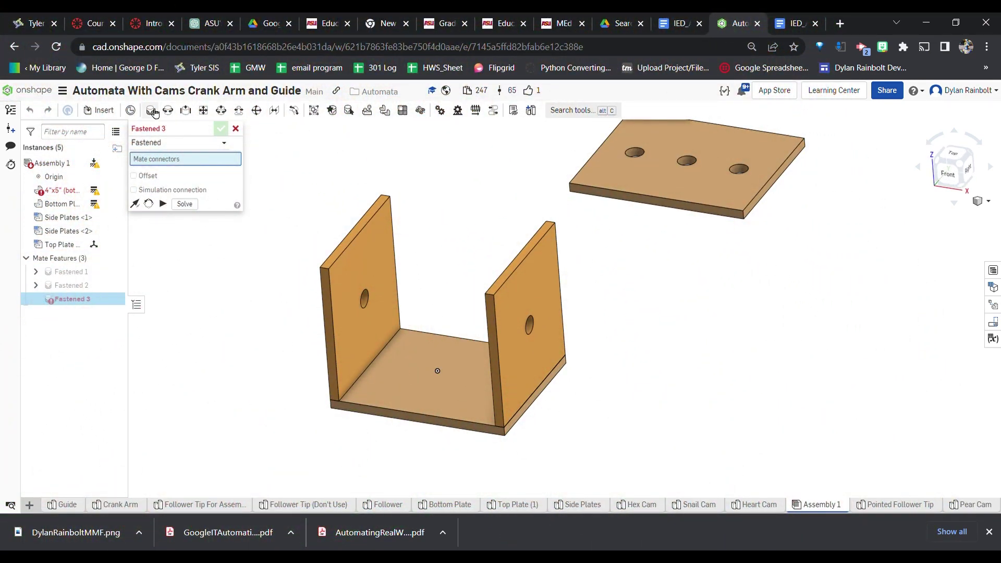
# Fasten the front left corner of the top plate's underside to the left side plate's upper outer front corner.
pyautogui.scroll(1, 333, 193)
pyautogui.scroll(5, 334, 302)
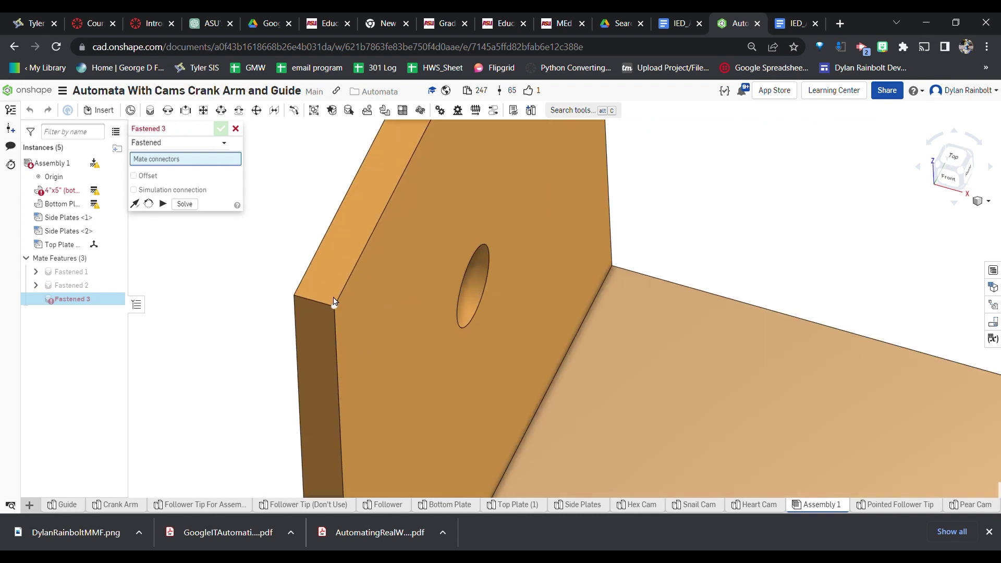
pyautogui.click(299, 293)
pyautogui.scroll(-5, 295, 293)
pyautogui.moveTo(530, 247); pyautogui.dragTo(539, 159, button='right')
pyautogui.scroll(5, 552, 255)
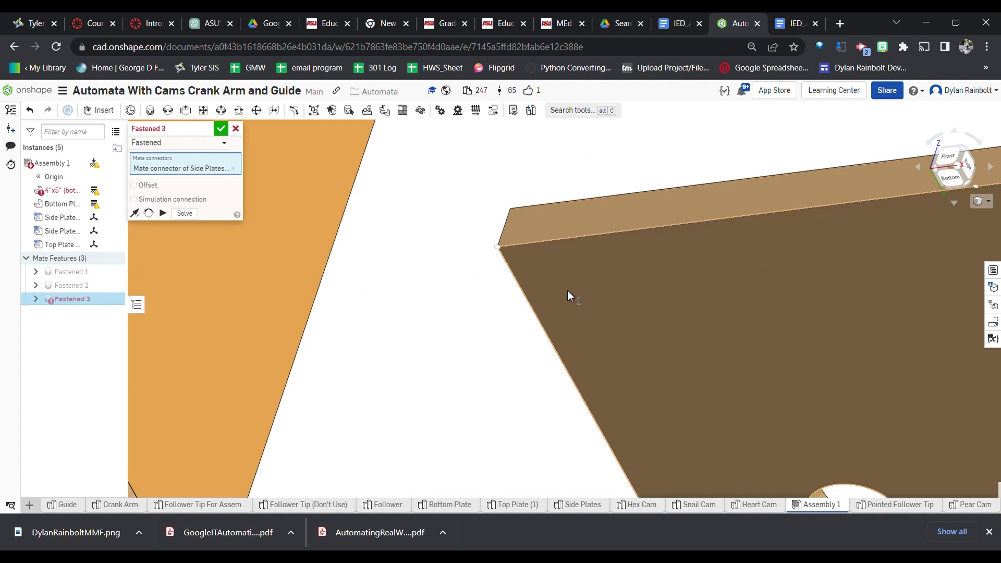
pyautogui.click(506, 250)
pyautogui.scroll(-6, 504, 260)
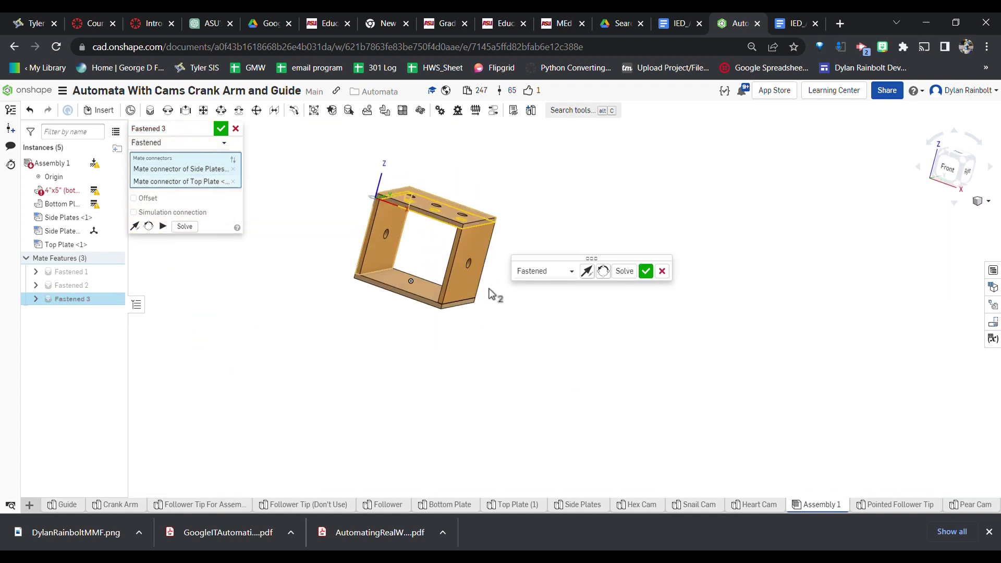
pyautogui.click(652, 270)
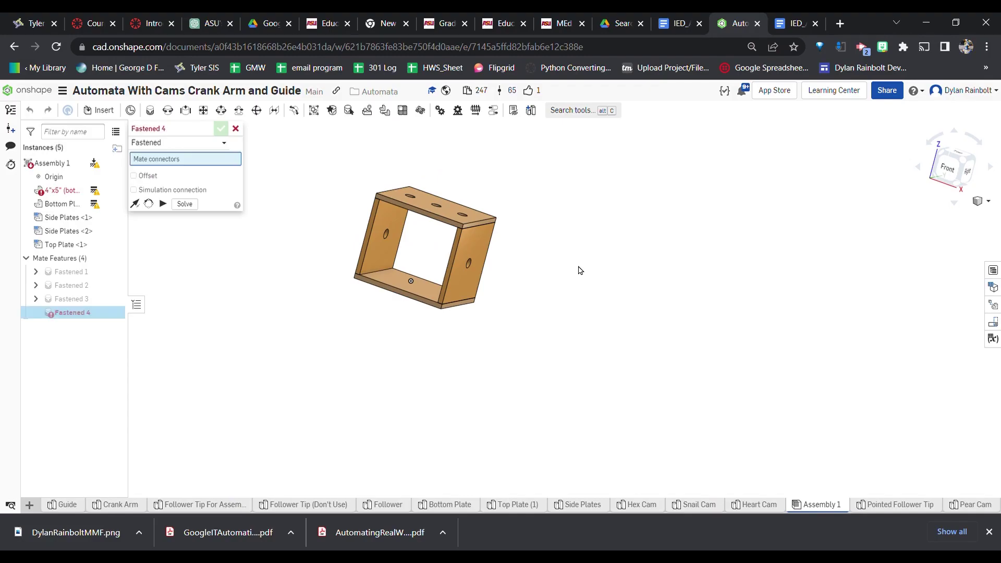
pyautogui.moveTo(579, 271); pyautogui.dragTo(548, 296, button='right')
pyautogui.moveTo(569, 381); pyautogui.dragTo(855, 162, button='right')
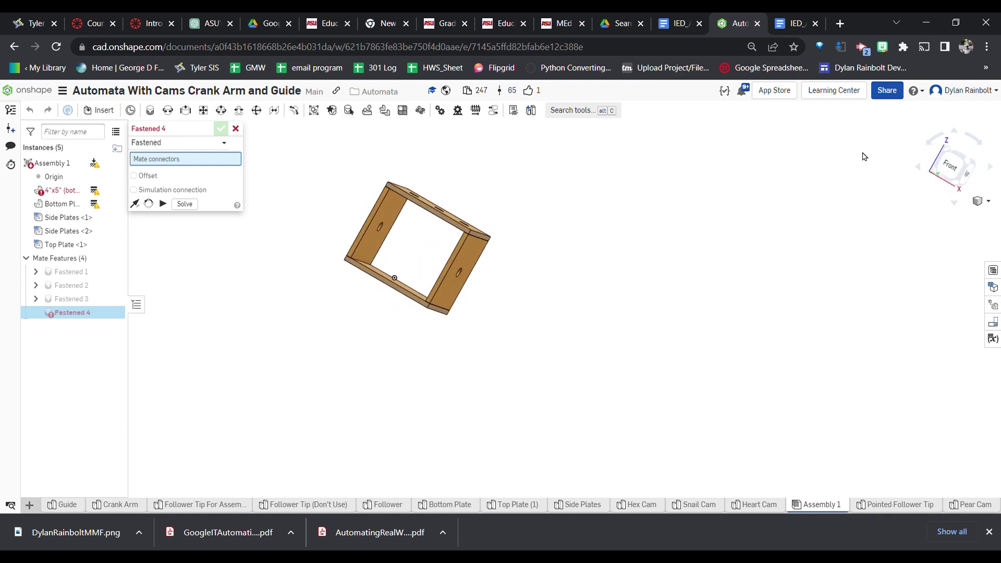
pyautogui.click(969, 166)
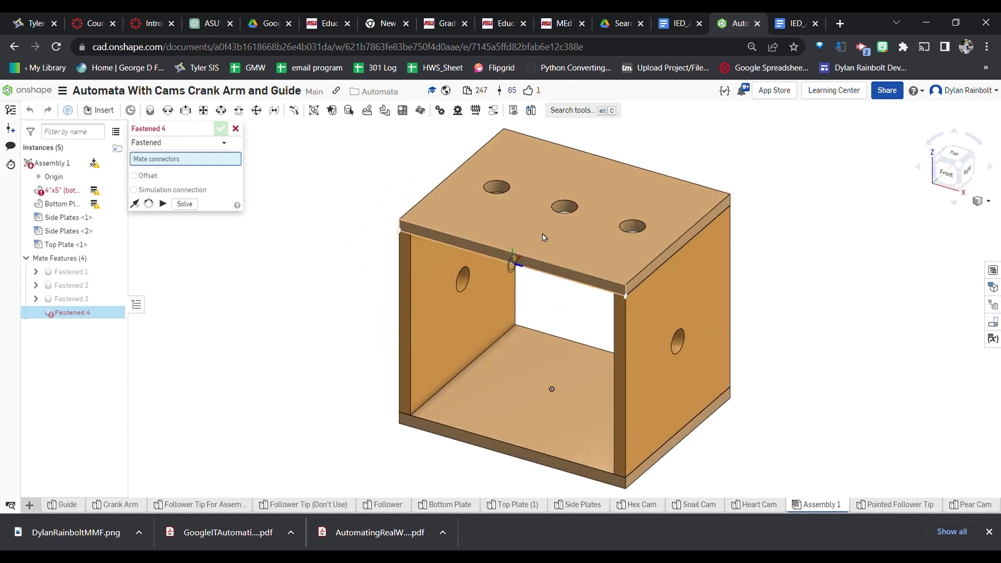
pyautogui.click(236, 129)
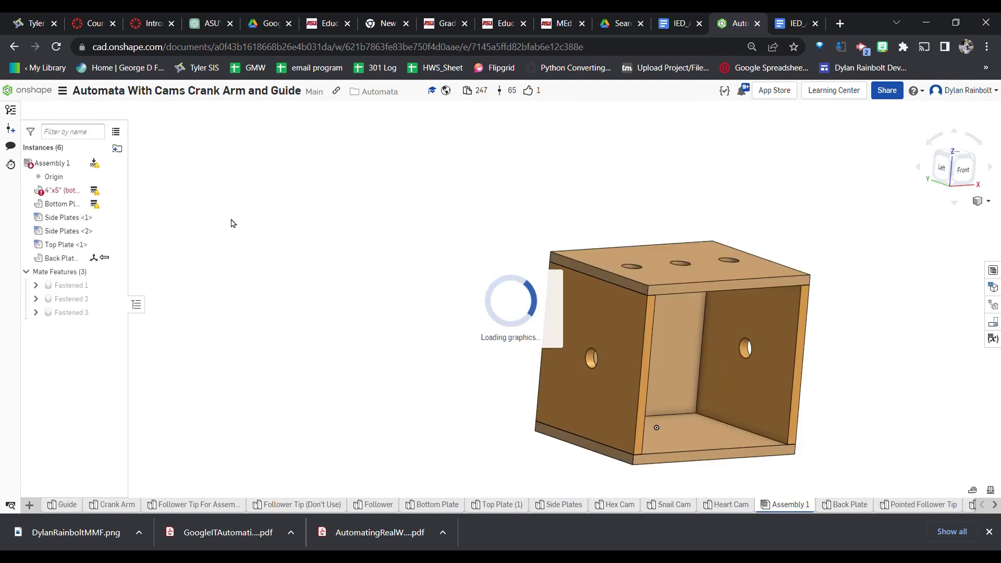
# Move the back plate out of the box so it stands clear behind the open rear side.
pyautogui.moveTo(857, 296); pyautogui.dragTo(772, 313, button='right')
pyautogui.moveTo(670, 362); pyautogui.dragTo(483, 342)
pyautogui.moveTo(223, 226); pyautogui.dragTo(317, 247, button='right')
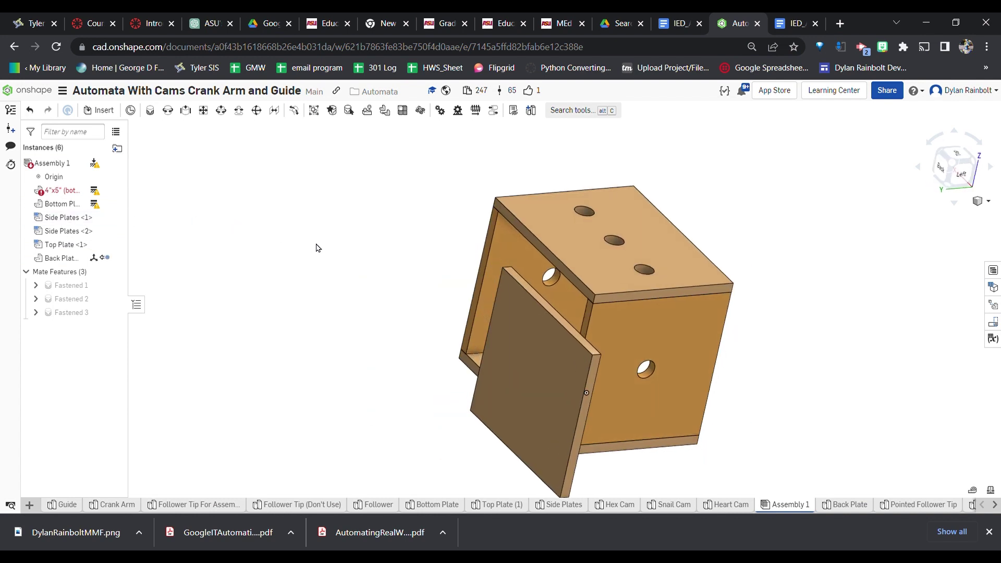
# Fasten the back plate's upper corner to the upper rear corner of the side plate, closing the box's rear.
pyautogui.click(151, 110)
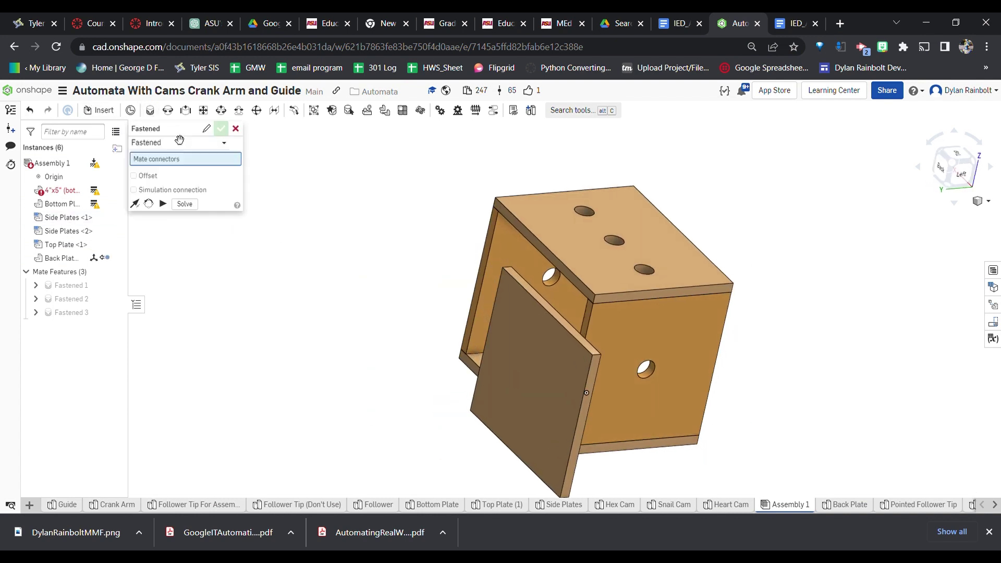
pyautogui.scroll(5, 471, 230)
pyautogui.moveTo(567, 223); pyautogui.dragTo(557, 195, button='right')
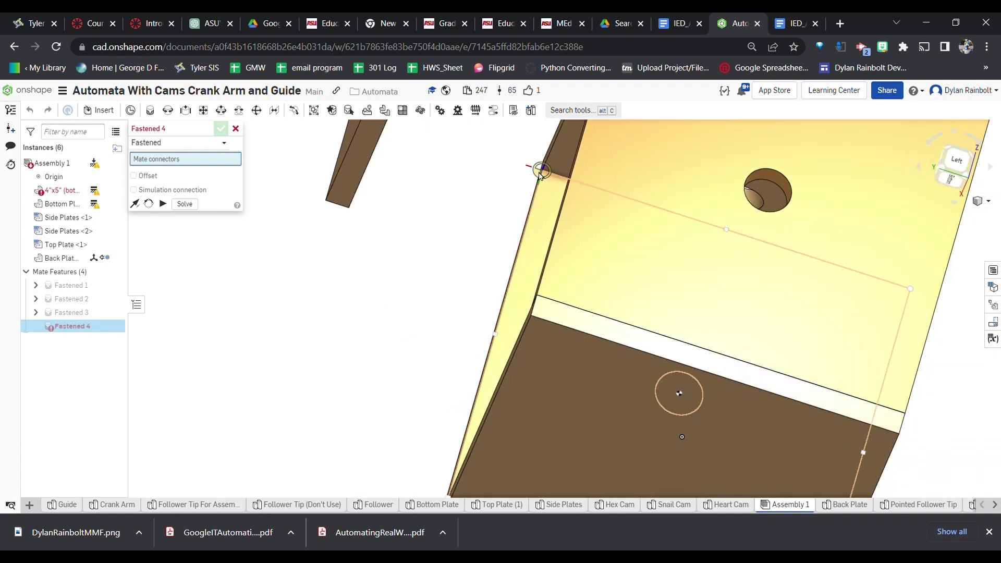
pyautogui.click(540, 179)
pyautogui.scroll(-10, 417, 279)
pyautogui.moveTo(384, 230); pyautogui.dragTo(511, 237, button='right')
pyautogui.scroll(10, 516, 227)
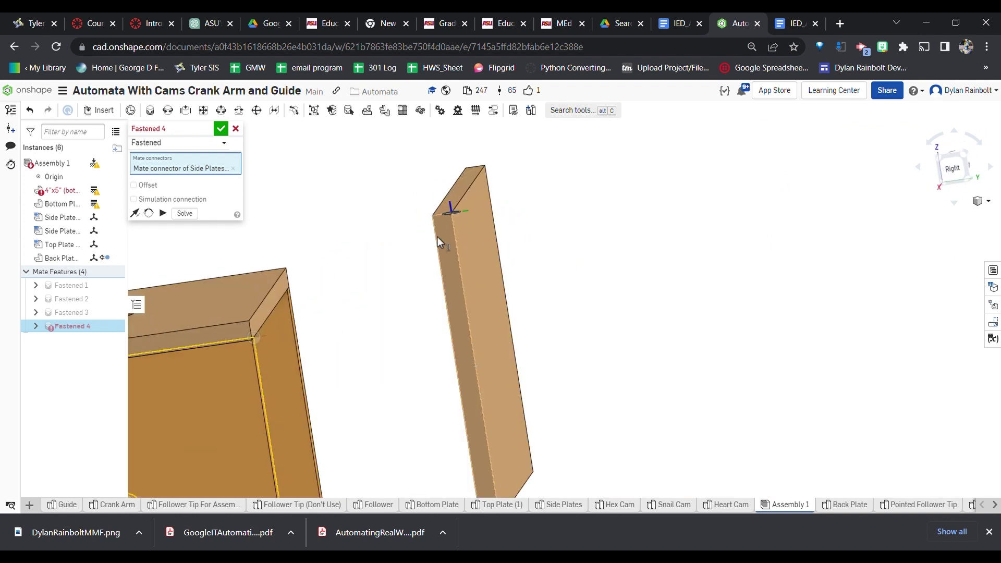
pyautogui.scroll(3, 443, 230)
pyautogui.click(471, 161)
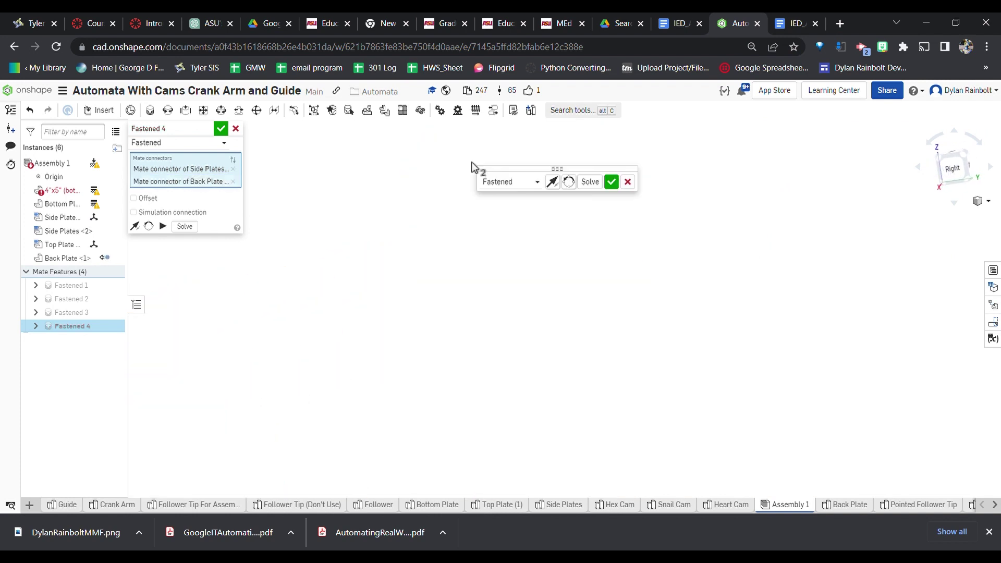
pyautogui.click(612, 181)
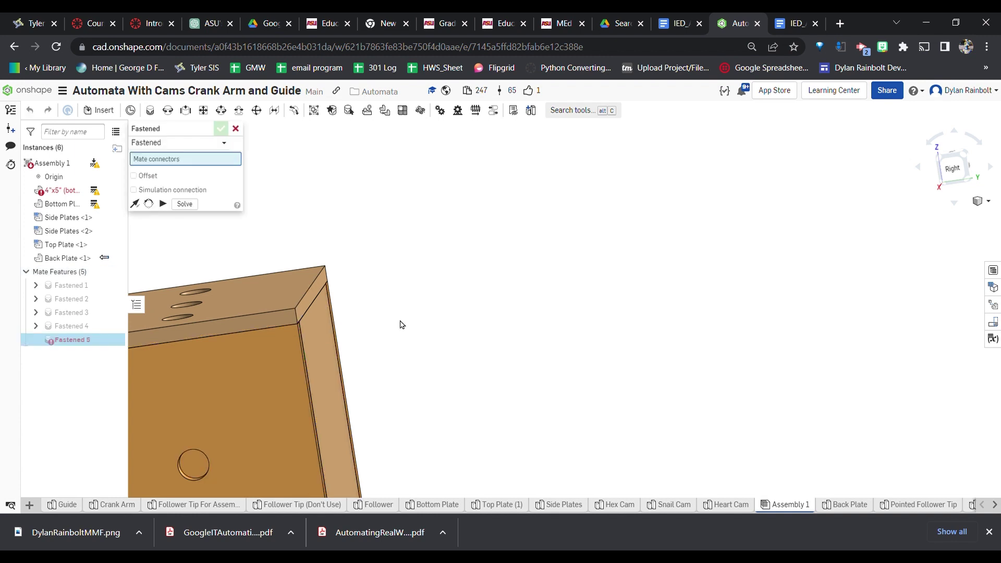
pyautogui.scroll(-10, 402, 324)
pyautogui.moveTo(424, 331); pyautogui.dragTo(449, 316, button='right')
pyautogui.click(937, 150)
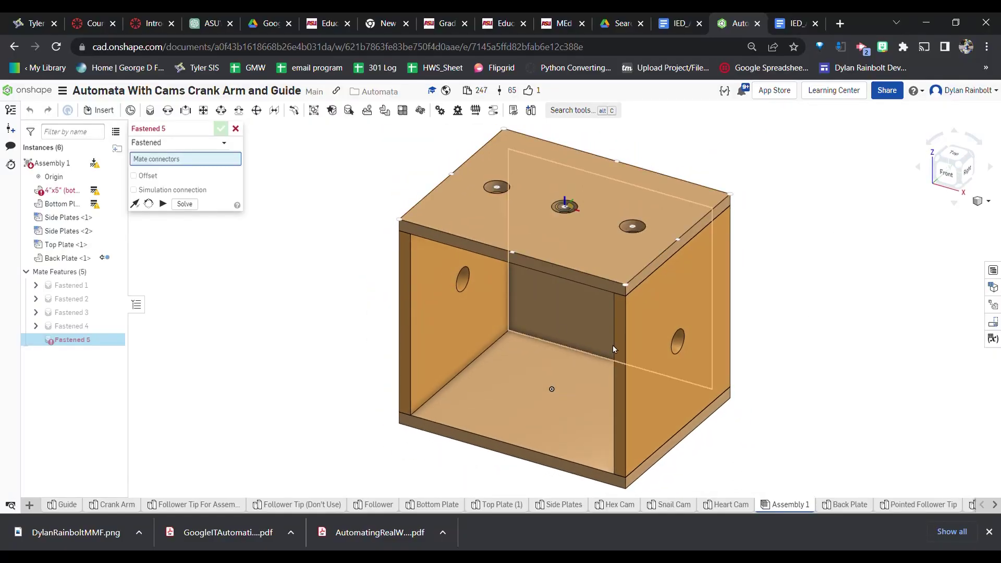
pyautogui.click(236, 129)
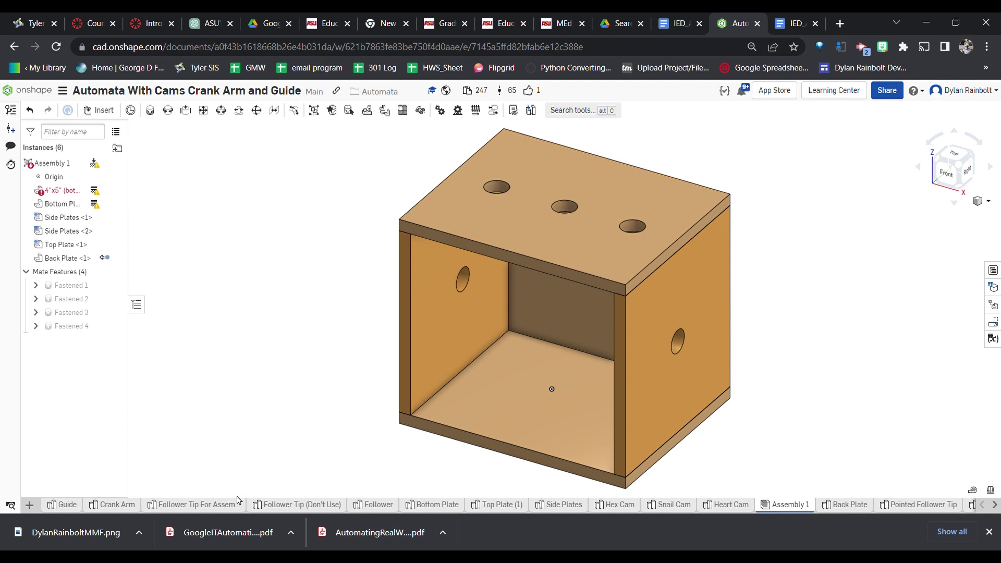
# Create a new part studio in the document and rename it Axle.
pyautogui.click(993, 505)
pyautogui.click(980, 505)
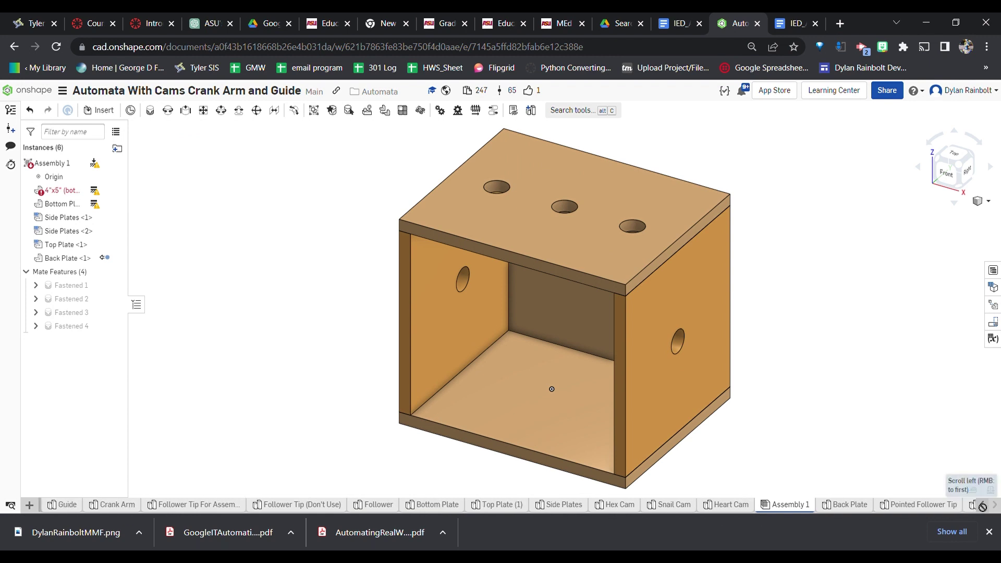
pyautogui.click(36, 506)
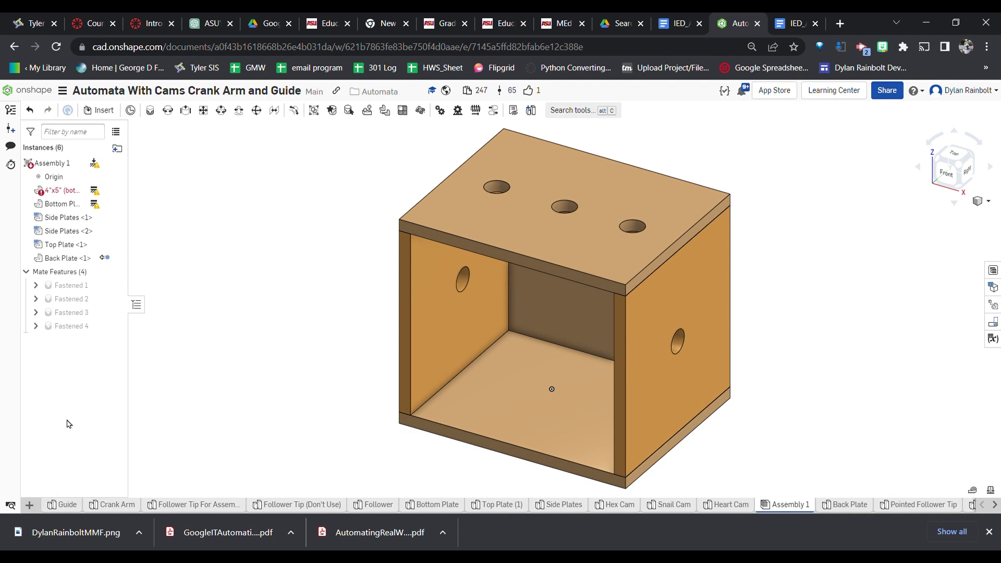
pyautogui.click(72, 421)
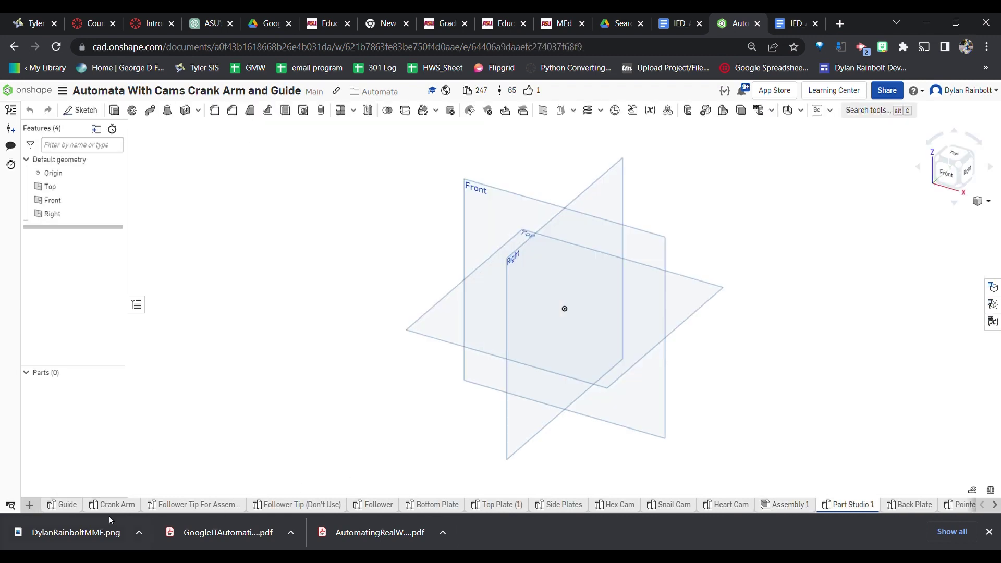
pyautogui.rightClick(853, 511)
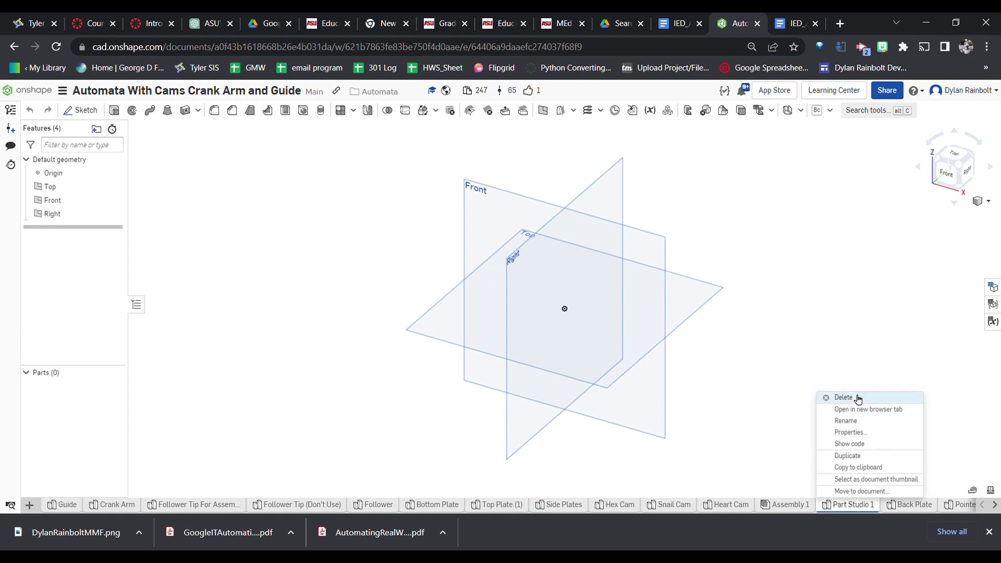
pyautogui.click(862, 425)
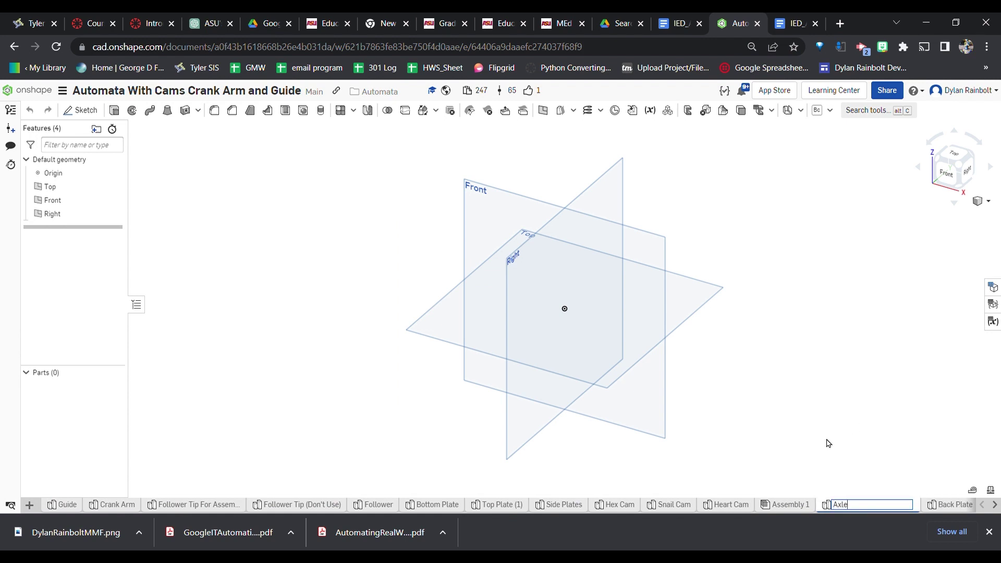
pyautogui.press('Return')
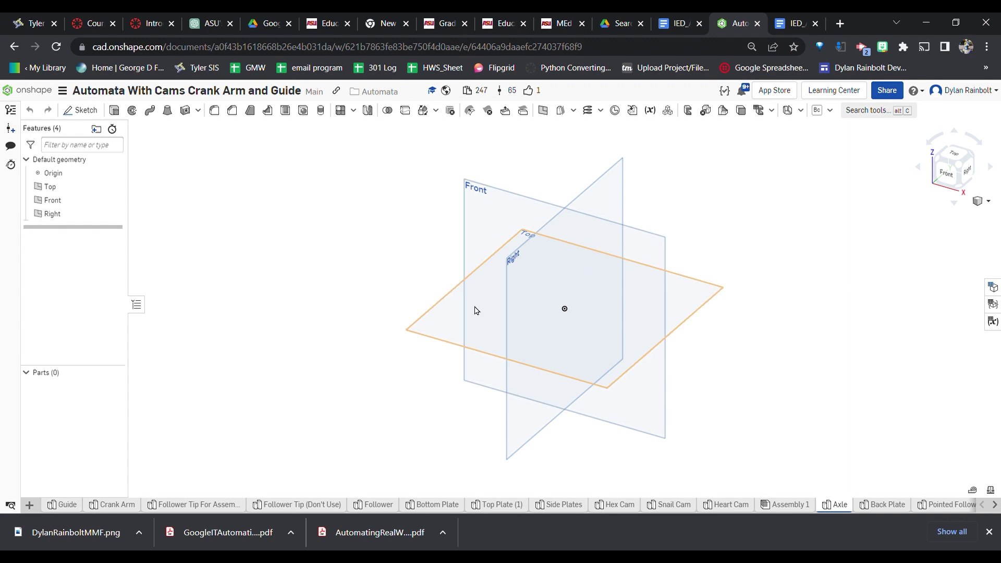
# Sketch a center point rectangle on the Right plane, centred on the origin and sized 0.25 by 0.25 in.
pyautogui.click(524, 290)
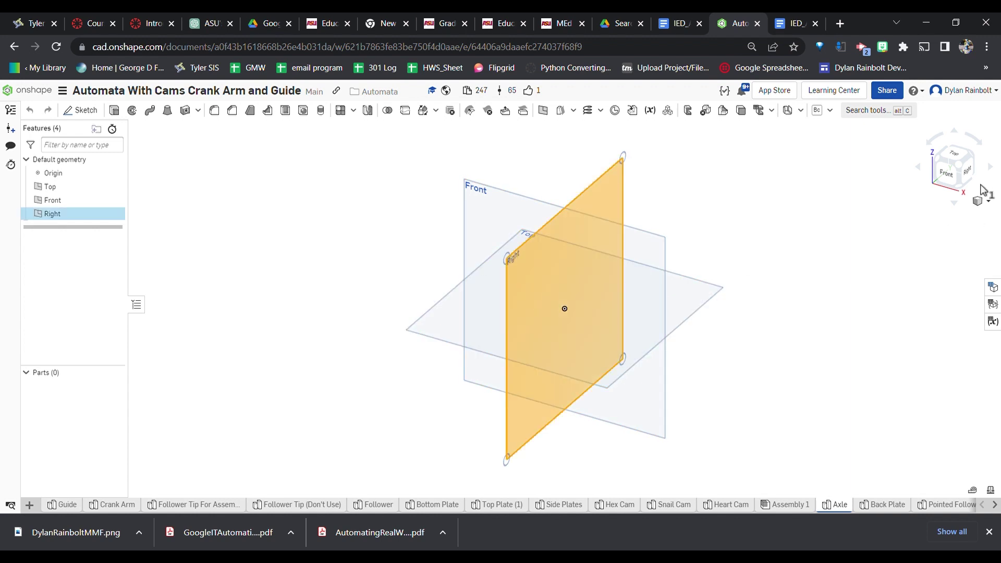
pyautogui.click(968, 172)
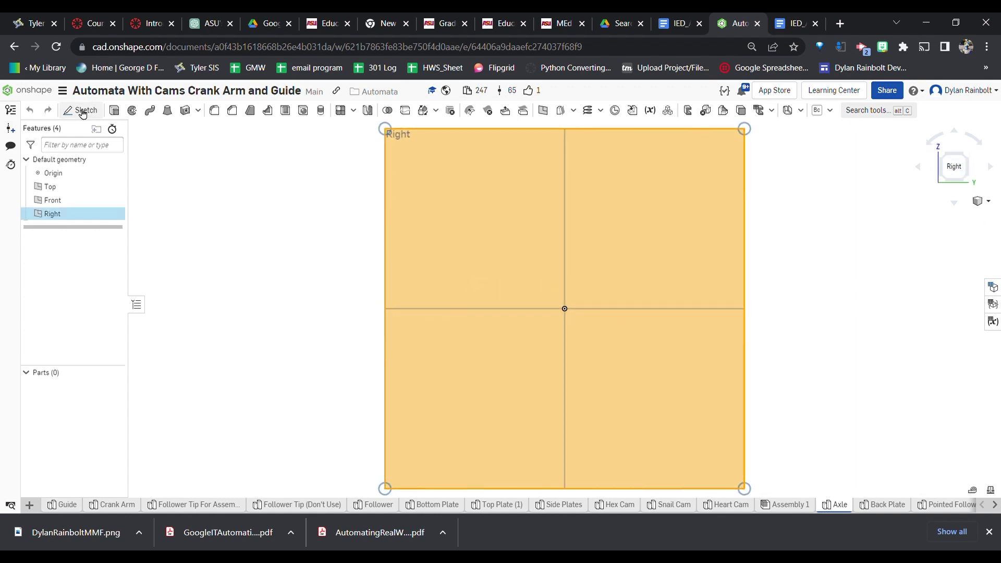
pyautogui.click(82, 111)
pyautogui.click(137, 110)
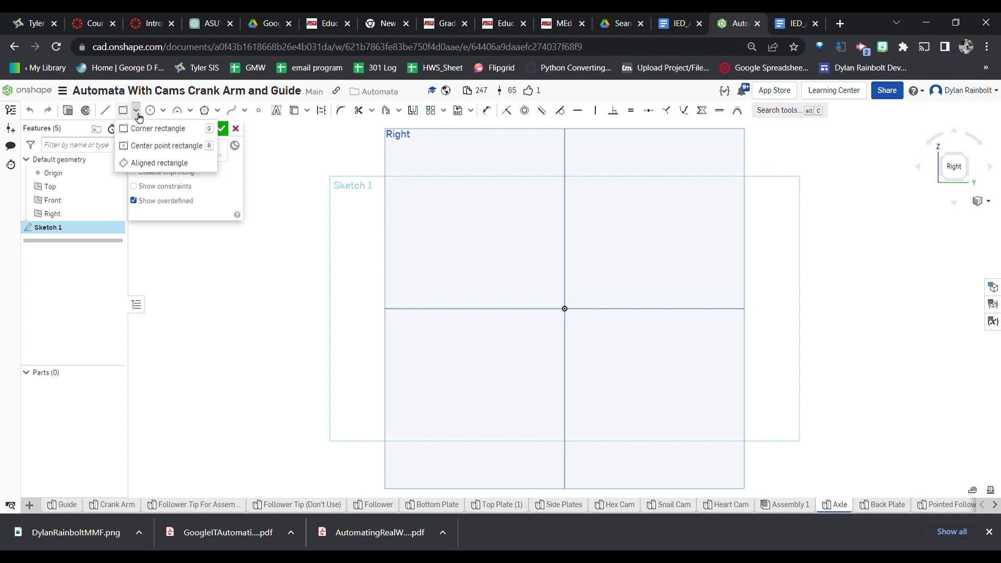
pyautogui.click(147, 143)
pyautogui.click(588, 302)
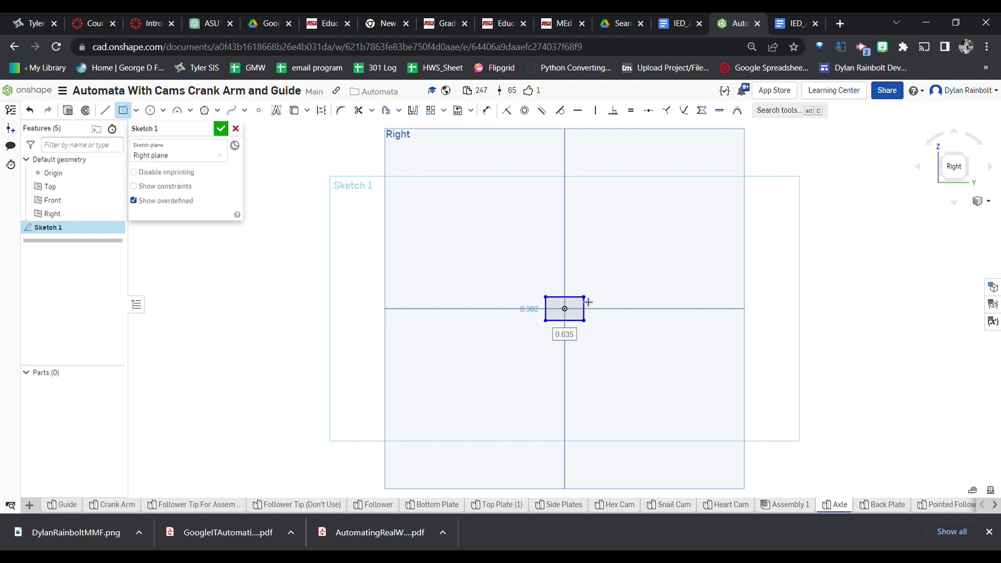
pyautogui.press('Return')
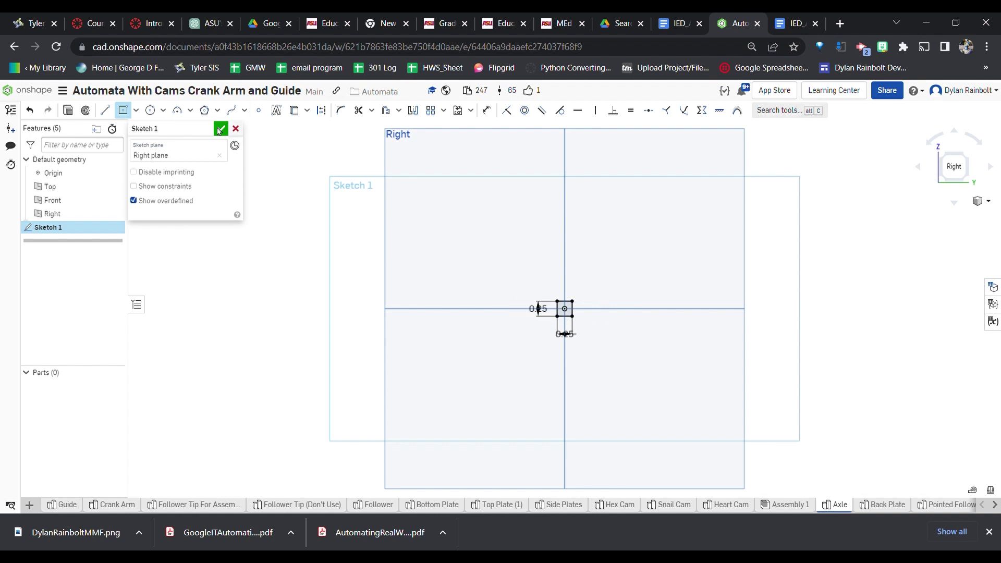
# Extrude the square profile as a new solid with a blind depth of 5 in.
pyautogui.hotkey('shift', 'e')
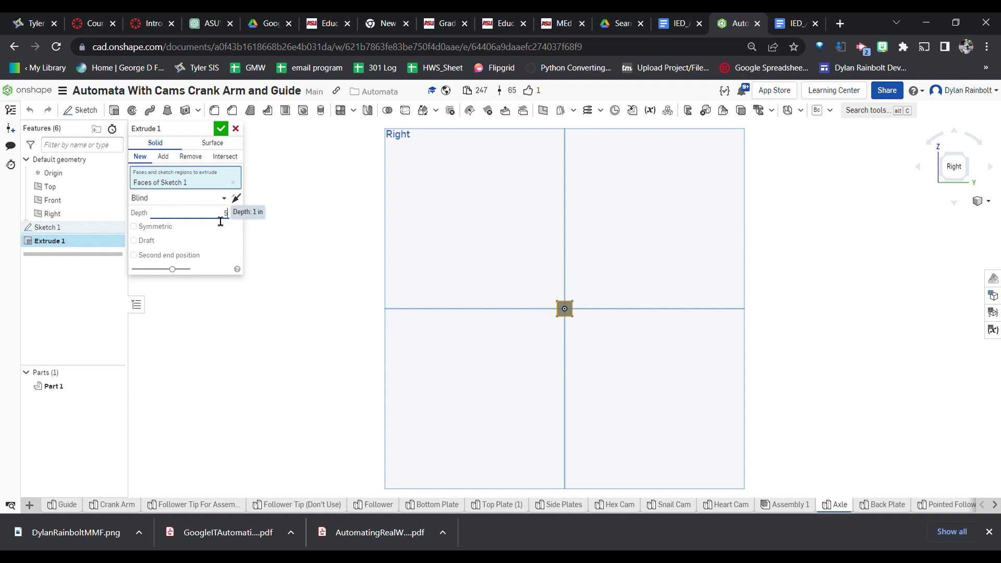
pyautogui.click(221, 128)
pyautogui.moveTo(405, 252); pyautogui.dragTo(983, 282, button='right')
# Change the extruded bar's appearance to light grey.
pyautogui.click(992, 278)
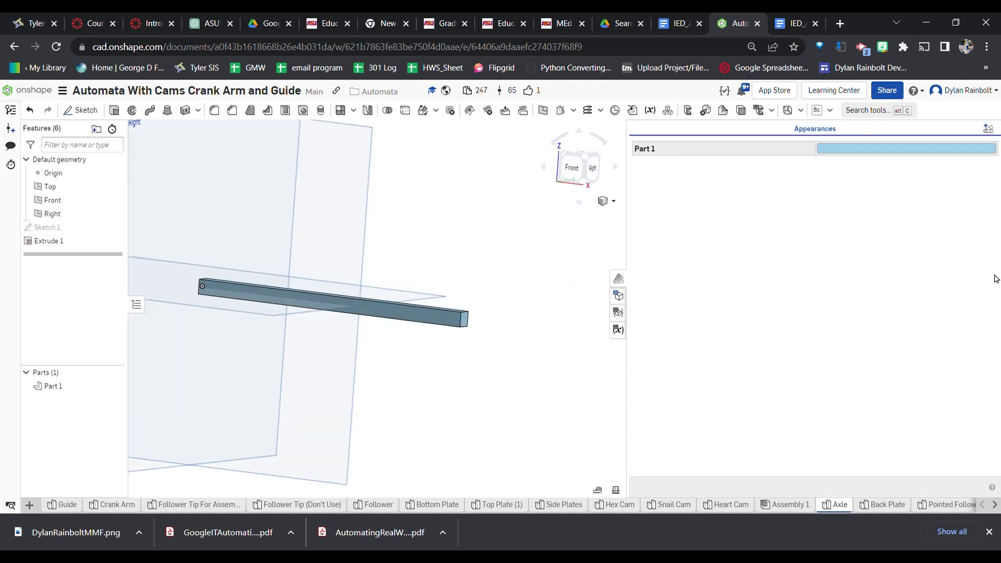
pyautogui.click(897, 148)
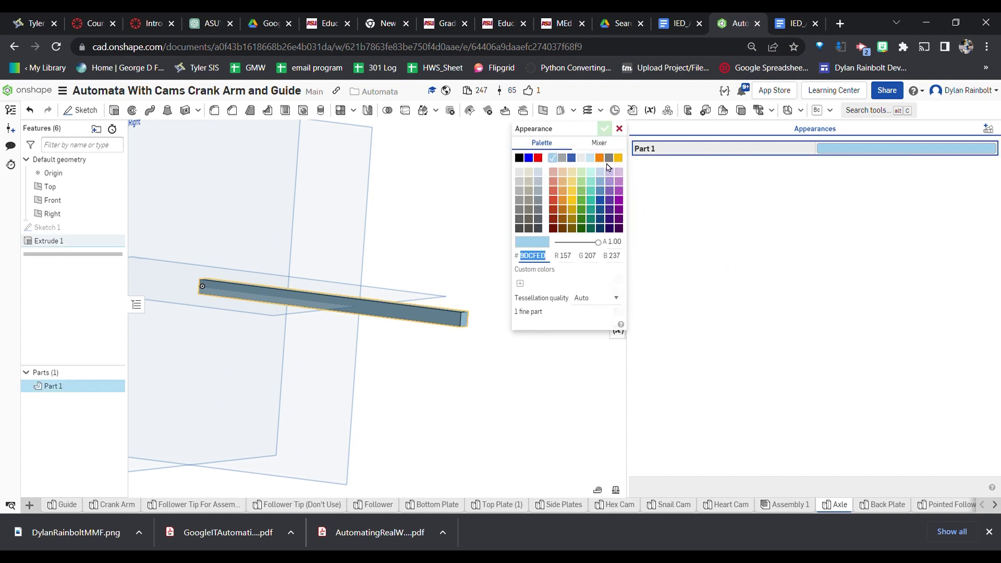
pyautogui.click(587, 158)
pyautogui.click(604, 128)
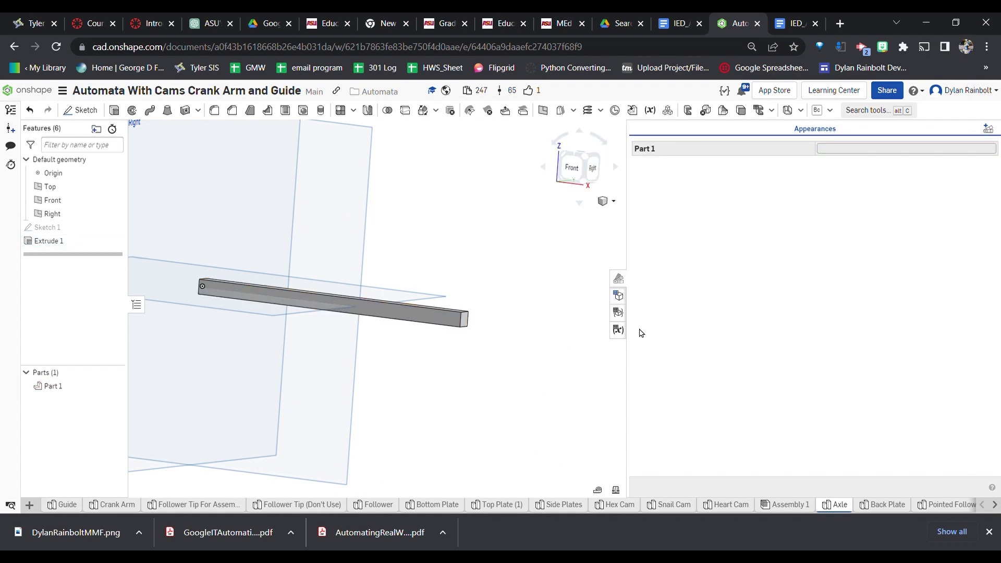
pyautogui.click(622, 284)
# Rename the extruded bar part as Axle.
pyautogui.click(60, 391)
pyautogui.rightClick(60, 391)
pyautogui.click(114, 239)
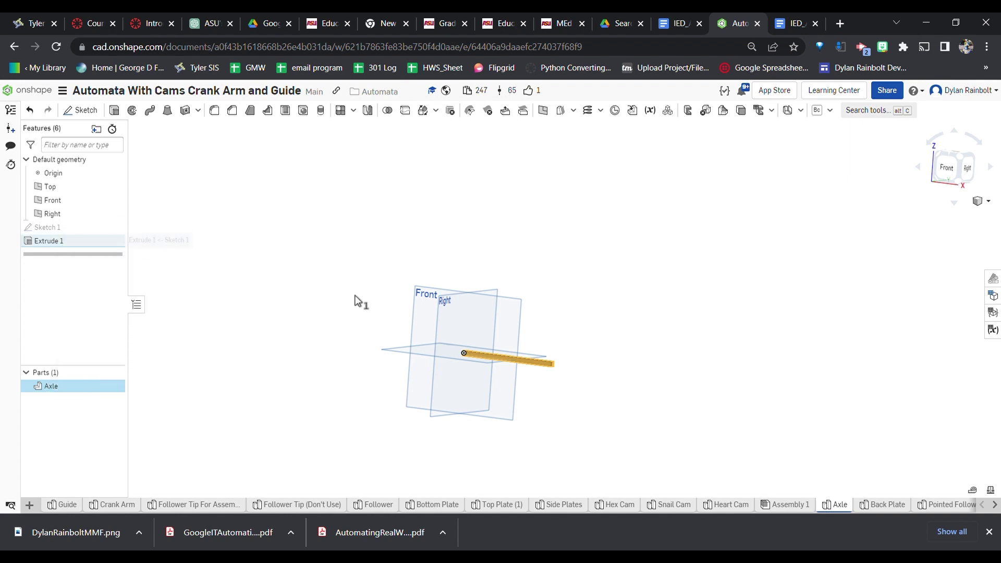
# Insert the Axle part into Assembly 1, placing it near the left side plate.
pyautogui.click(782, 505)
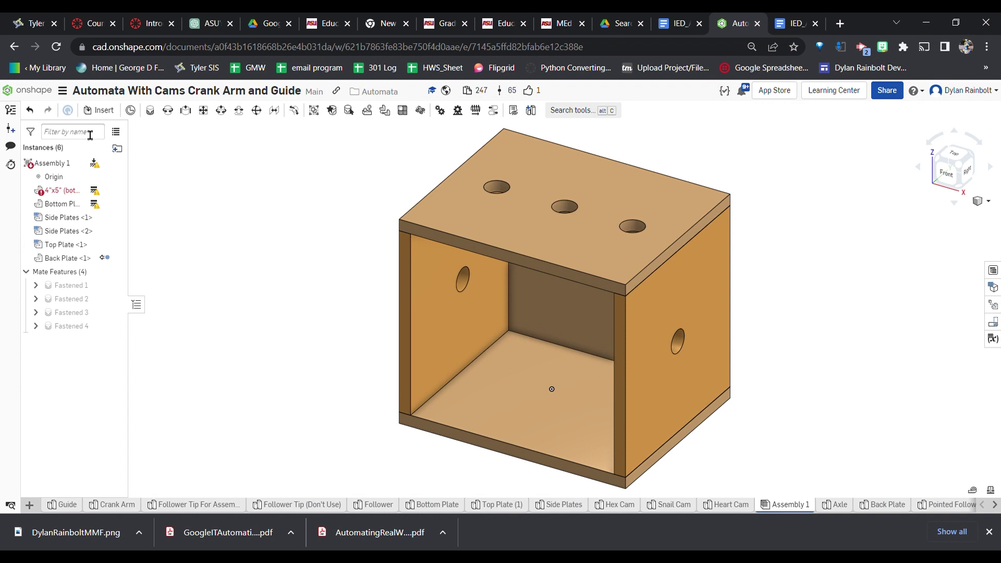
pyautogui.click(99, 111)
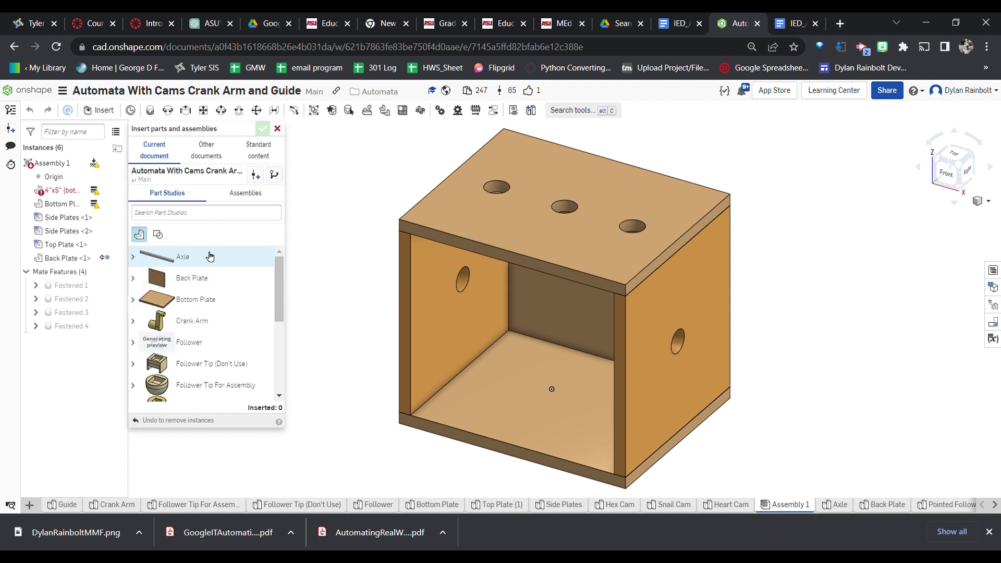
pyautogui.click(172, 257)
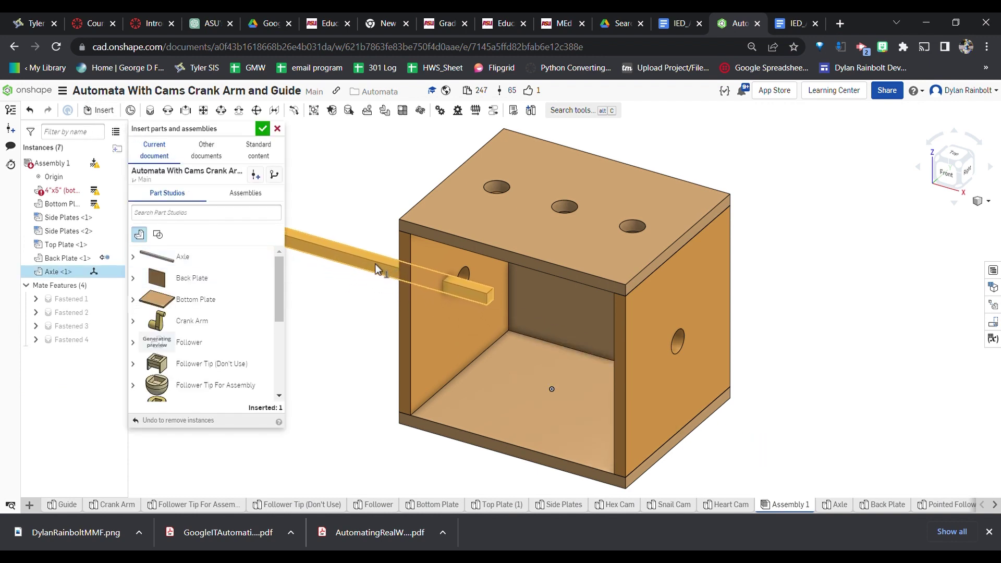
pyautogui.click(376, 270)
pyautogui.click(263, 129)
# Add a revolute mate joining the centre of the left side plate's hole to the axle's end face.
pyautogui.moveTo(472, 284); pyautogui.dragTo(382, 290, button='right')
pyautogui.click(168, 110)
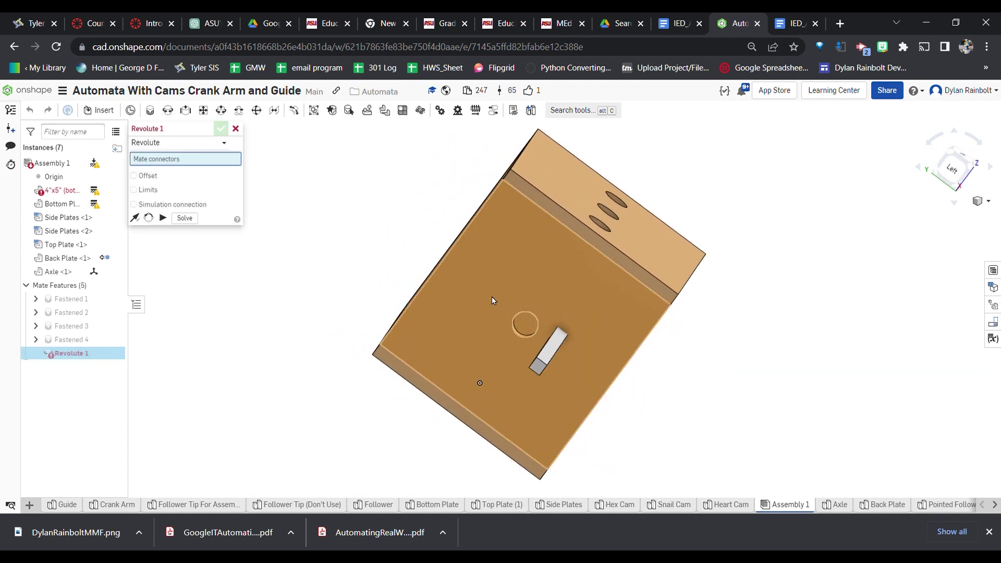
pyautogui.scroll(5, 537, 306)
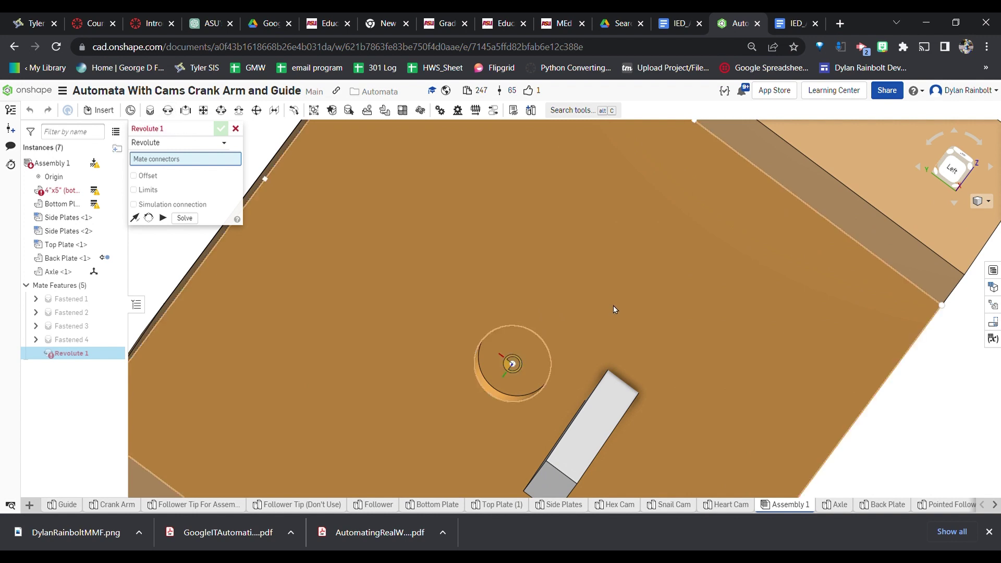
pyautogui.click(512, 365)
pyautogui.scroll(-3, 563, 420)
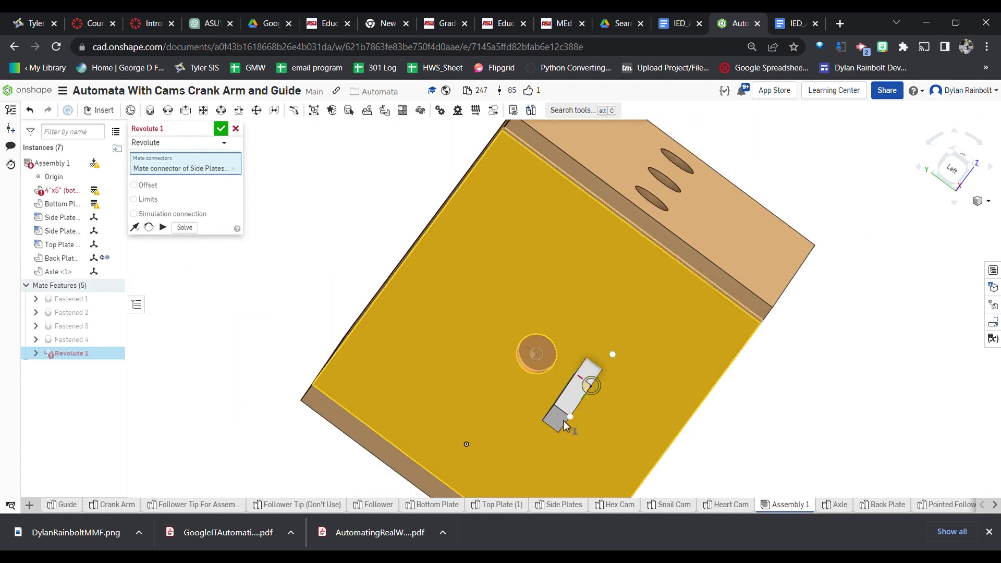
pyautogui.scroll(5, 537, 417)
pyautogui.click(537, 417)
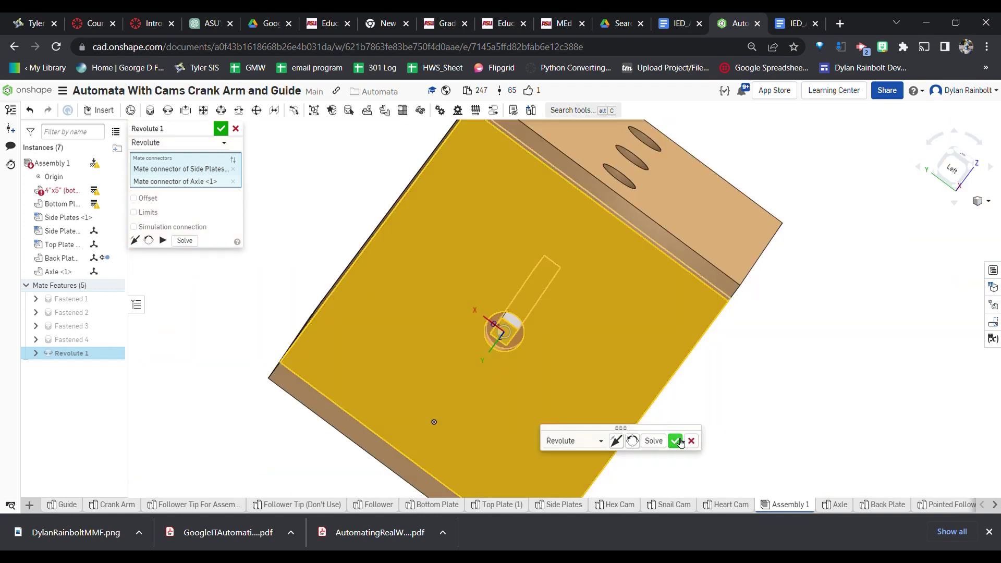
pyautogui.click(678, 442)
pyautogui.moveTo(886, 376); pyautogui.dragTo(831, 337, button='right')
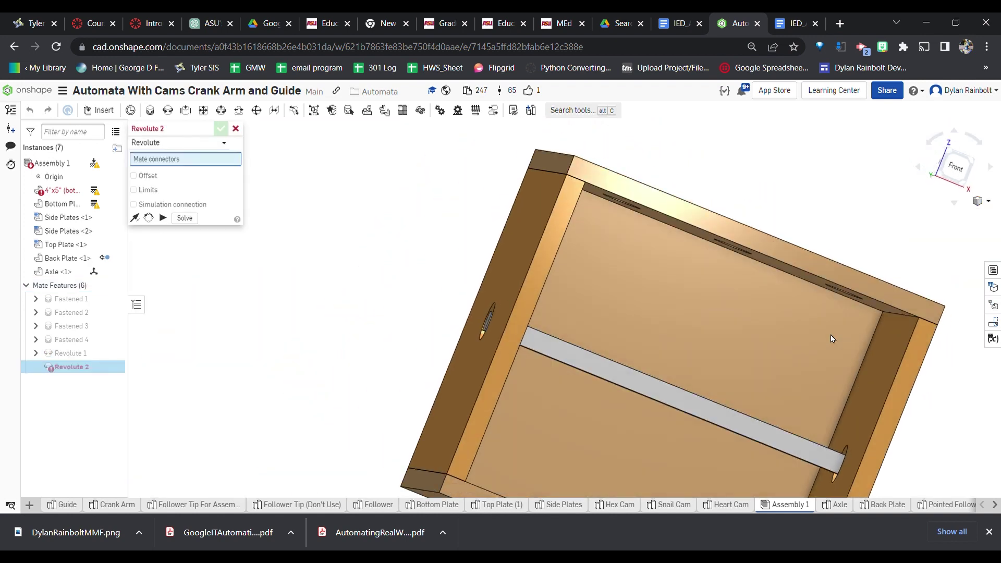
pyautogui.scroll(-4, 683, 331)
pyautogui.moveTo(933, 341); pyautogui.dragTo(881, 320, button='right')
pyautogui.click(954, 162)
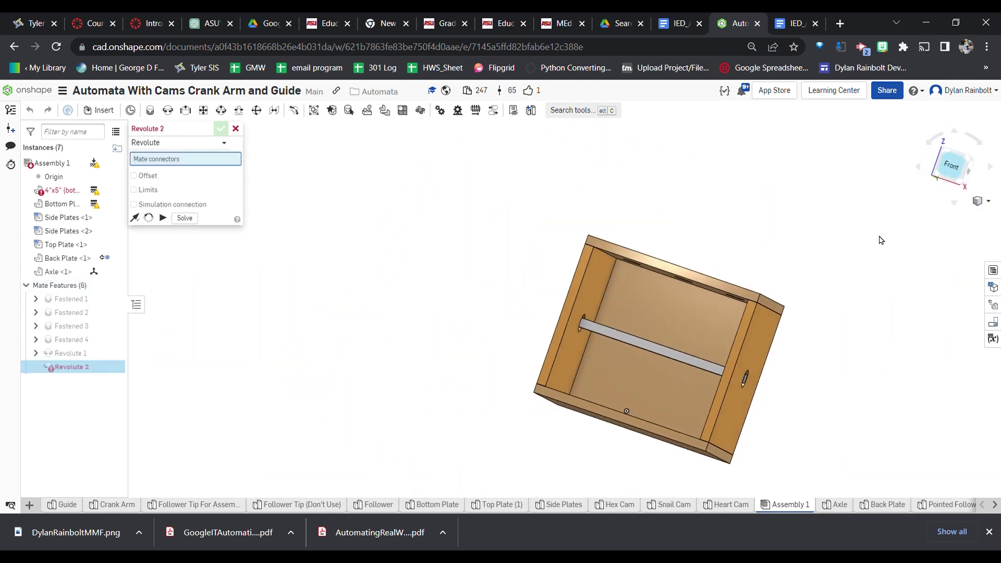
pyautogui.click(236, 130)
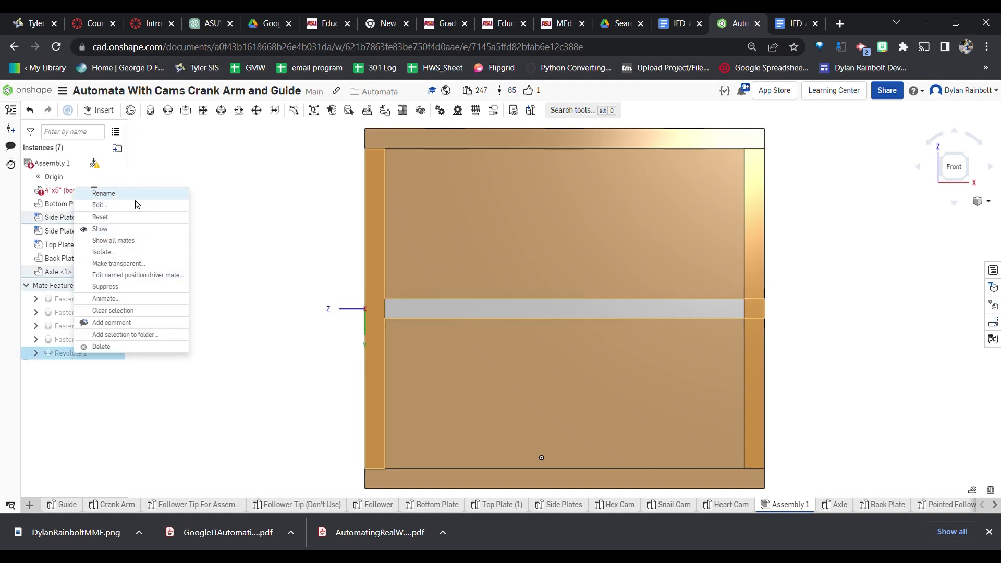
# Animate the axle's revolute mate from 0 to 360 degrees and examine its rotation inside the box.
pyautogui.click(128, 300)
pyautogui.click(132, 240)
pyautogui.hotkey('shift', '7')
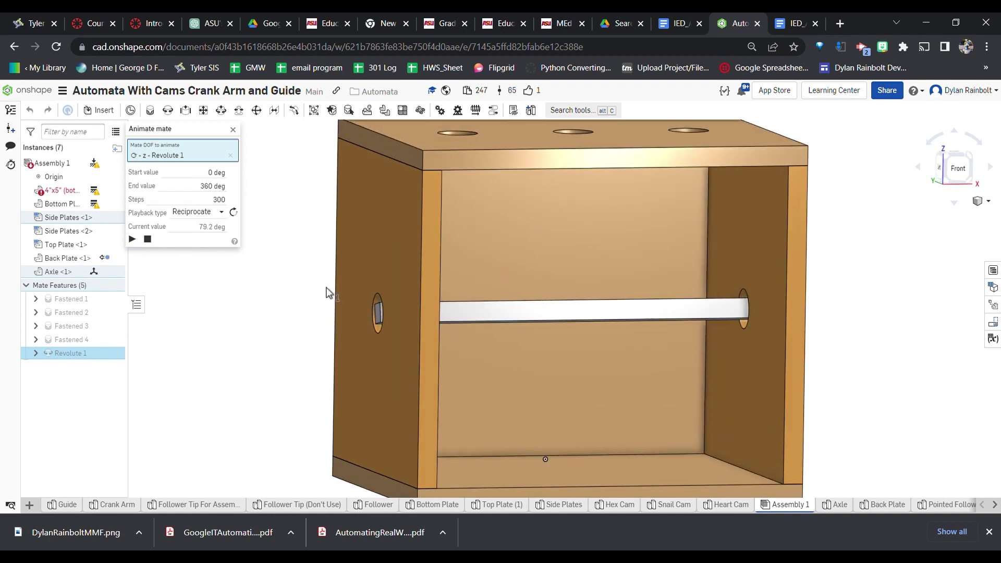
pyautogui.hotkey('shift', '1')
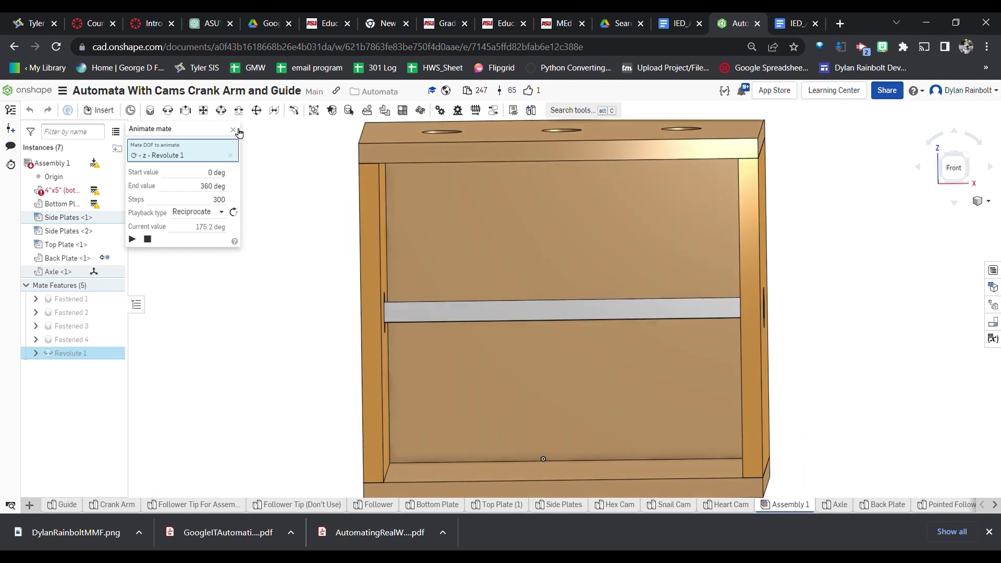
# Close the mate animation and look over the Hex Cam part studio before returning to Assembly 1.
pyautogui.click(237, 131)
pyautogui.click(967, 175)
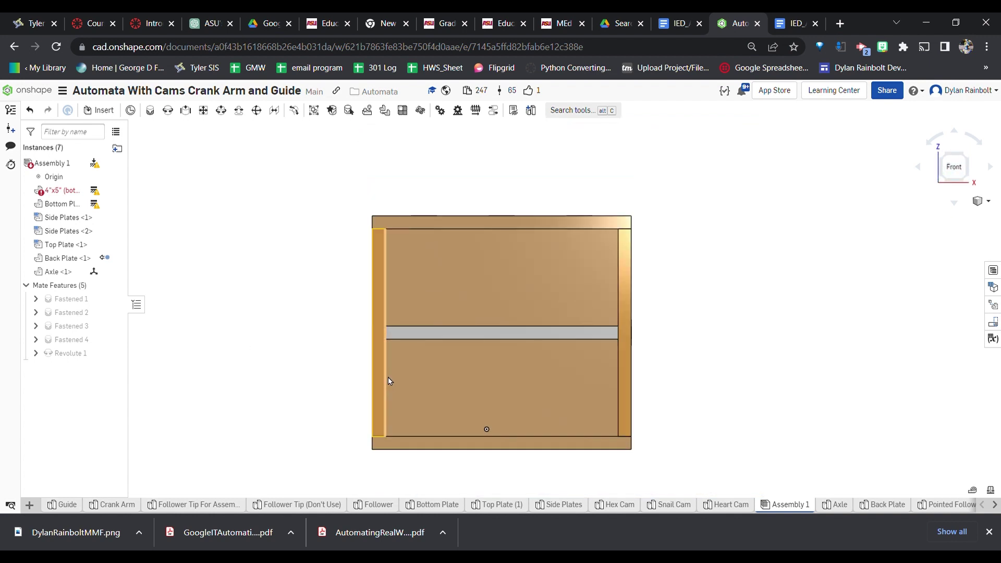
pyautogui.moveTo(670, 513)
pyautogui.click(618, 504)
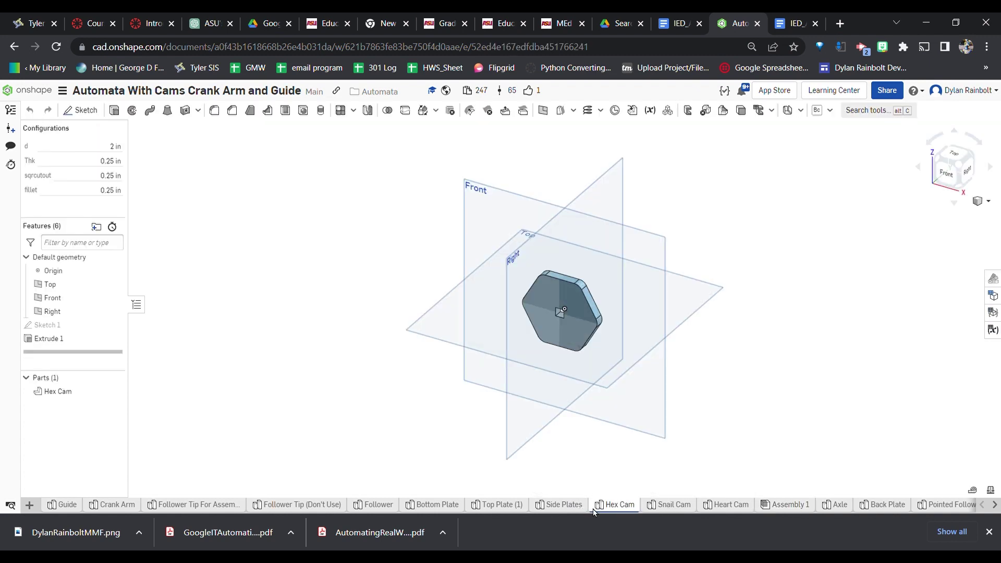
pyautogui.click(996, 507)
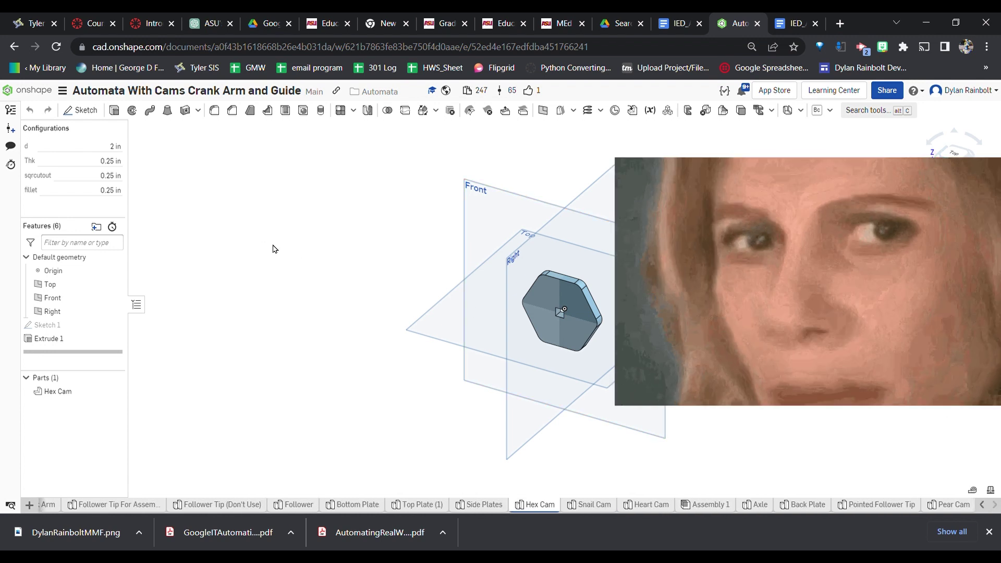
pyautogui.click(699, 506)
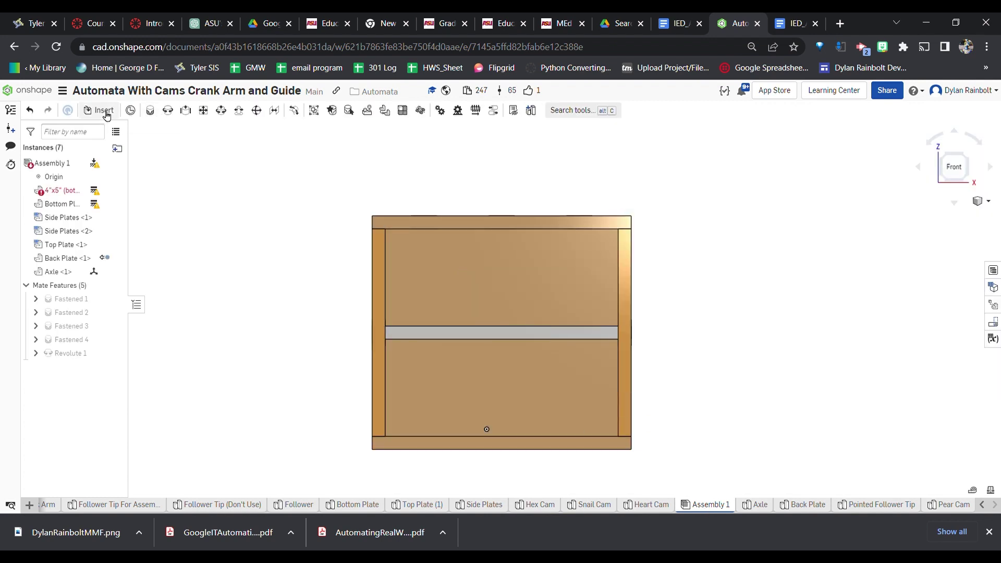
# Insert two Pear Cam parts and one Hex Cam part into the assembly, placing them outside the box beside the right side plate.
pyautogui.click(102, 110)
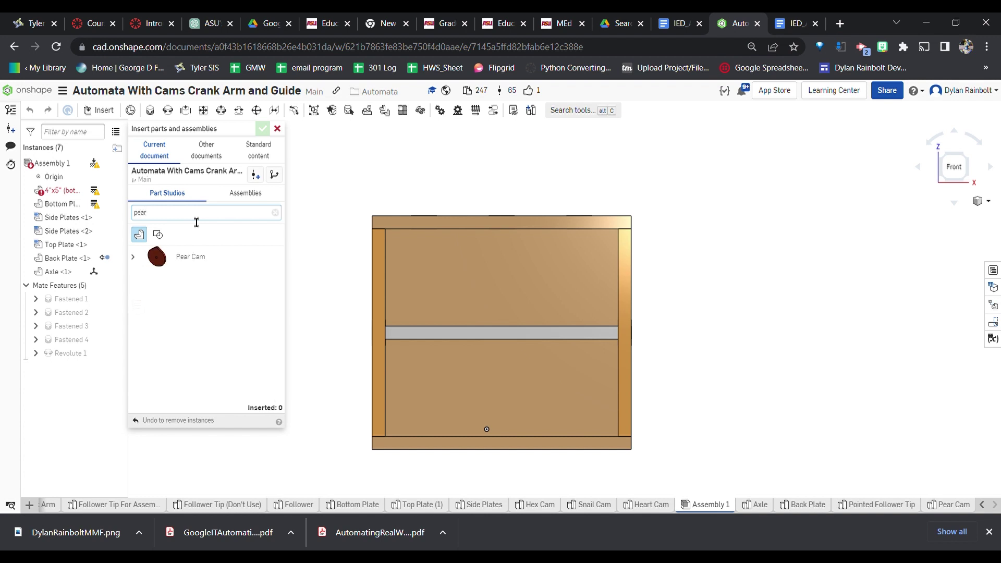
pyautogui.click(191, 256)
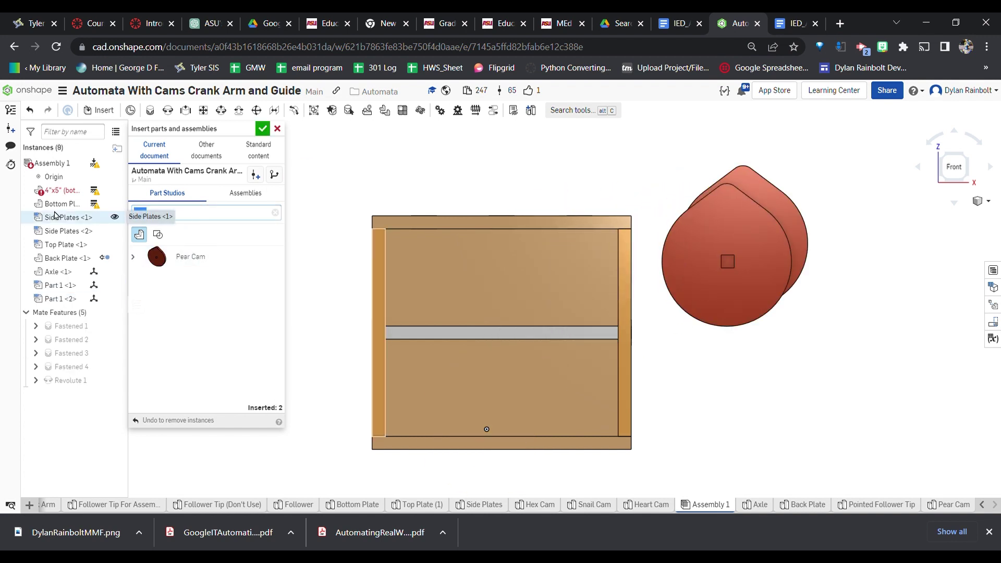
pyautogui.click(194, 261)
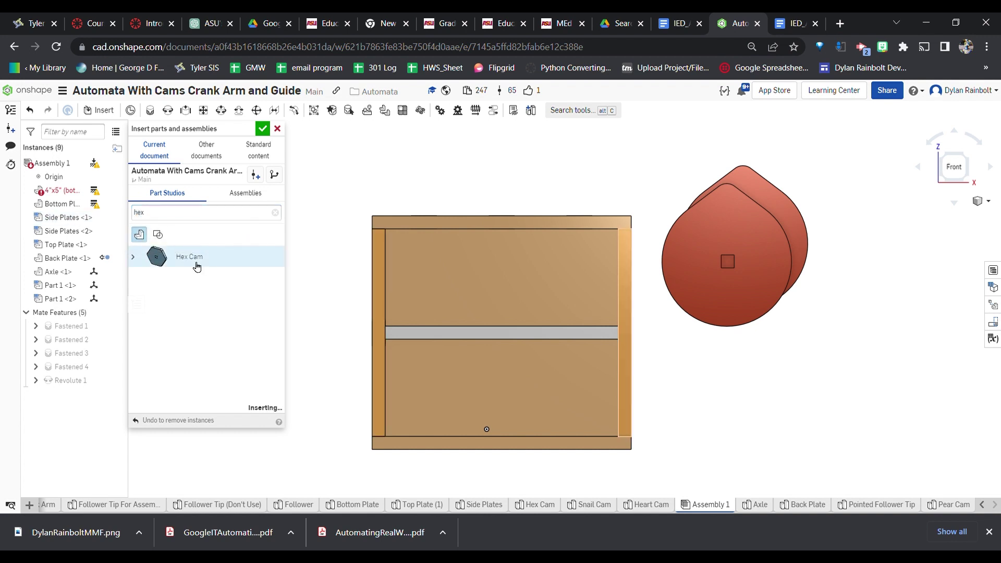
pyautogui.click(780, 386)
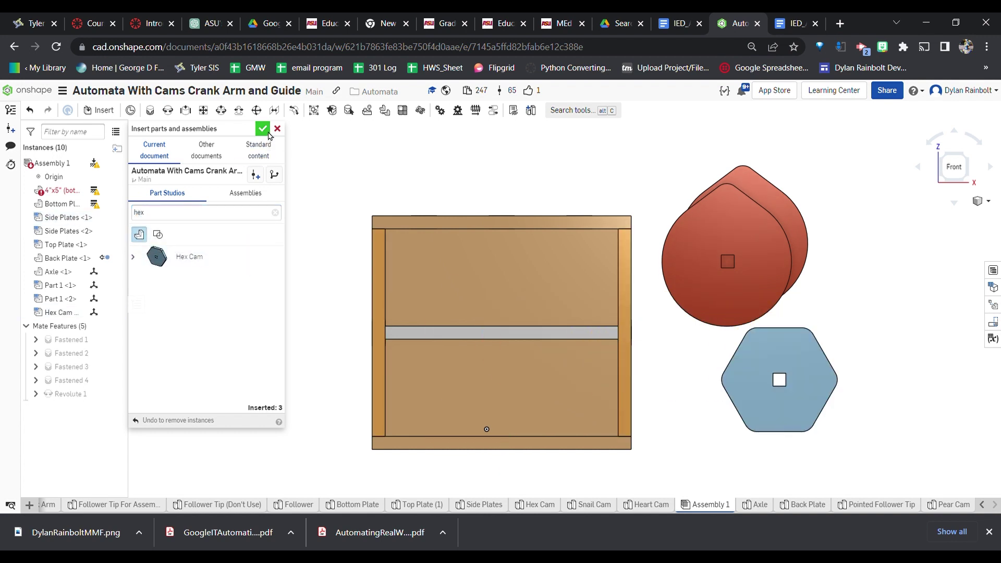
pyautogui.click(267, 131)
# Start a fastened mate joining the centre of the hex cam's square hole to the axle's left end face.
pyautogui.click(156, 113)
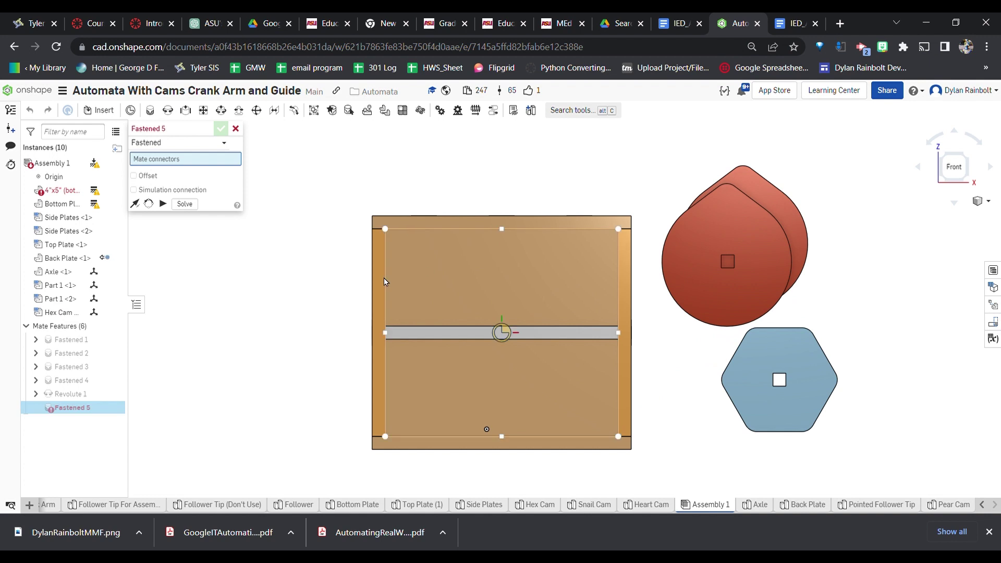
pyautogui.moveTo(385, 282); pyautogui.dragTo(410, 287, button='right')
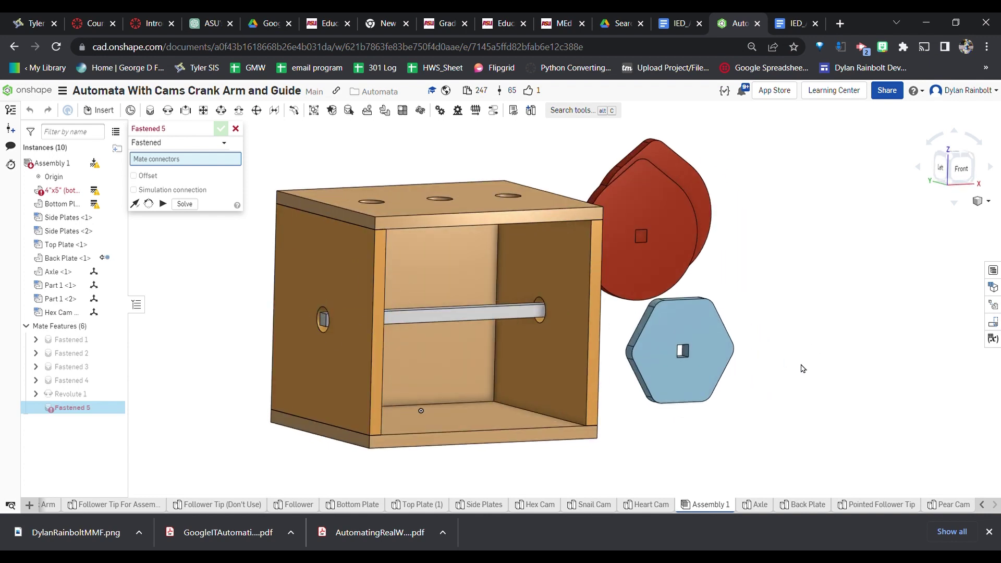
pyautogui.scroll(5, 692, 360)
pyautogui.click(653, 319)
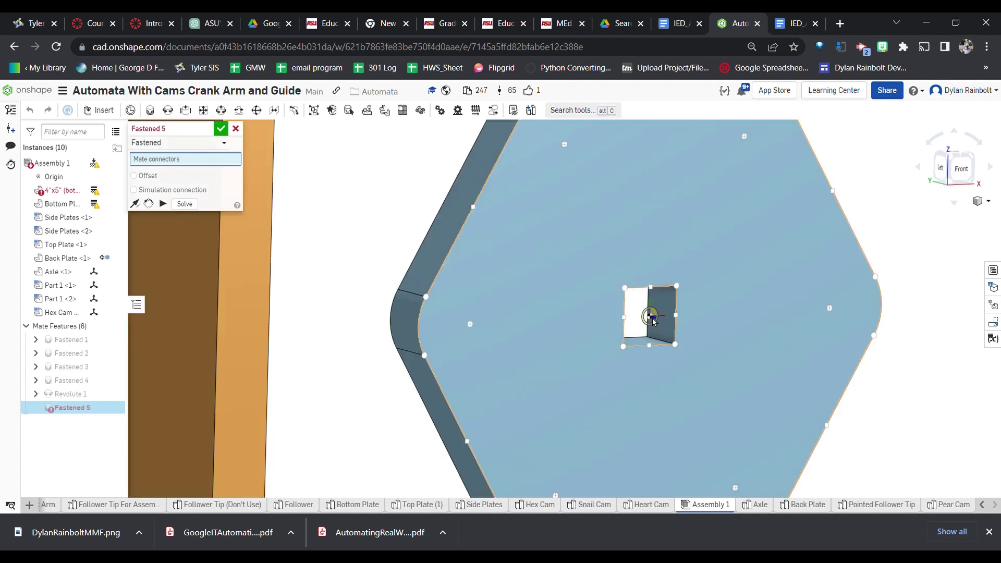
pyautogui.scroll(-5, 748, 320)
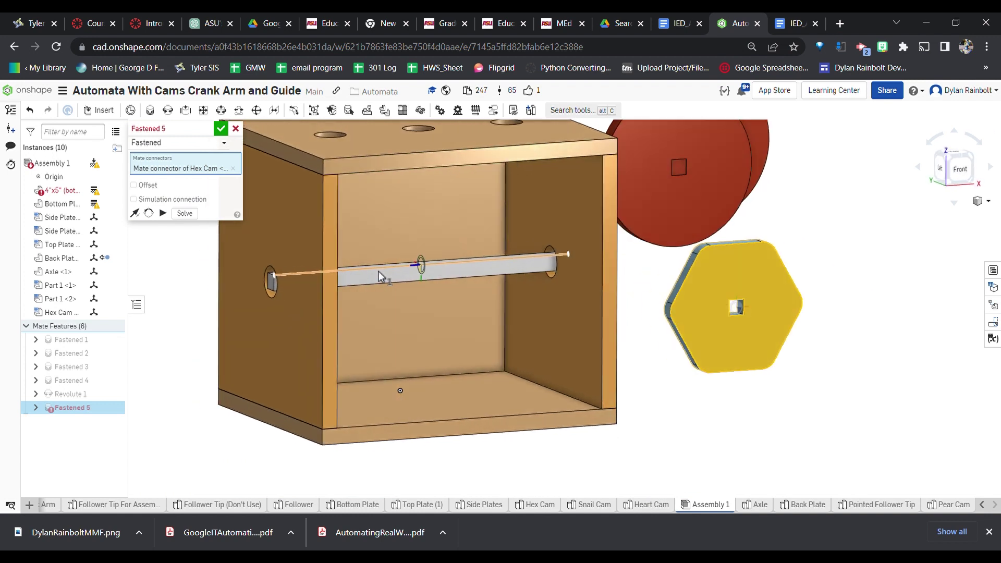
pyautogui.moveTo(377, 271); pyautogui.dragTo(387, 274, button='right')
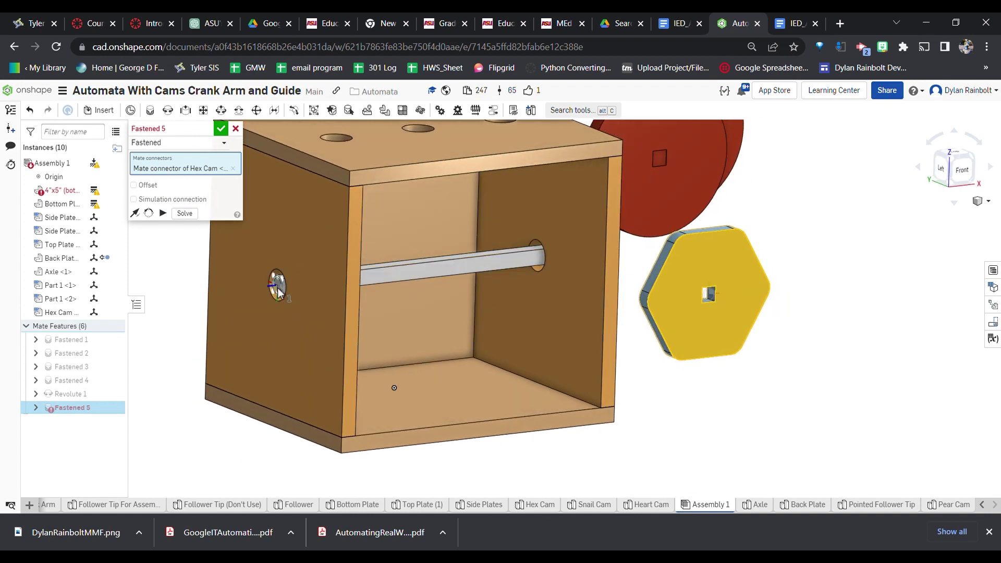
pyautogui.scroll(3, 277, 299)
pyautogui.click(277, 285)
# Offset the hex cam's fastened mate by -2.375 in along Z, centring the cam under the top plate's middle hole, and accept it.
pyautogui.scroll(3, 487, 254)
pyautogui.scroll(-5, 652, 242)
pyautogui.moveTo(652, 243); pyautogui.dragTo(631, 320, button='right')
pyautogui.click(953, 168)
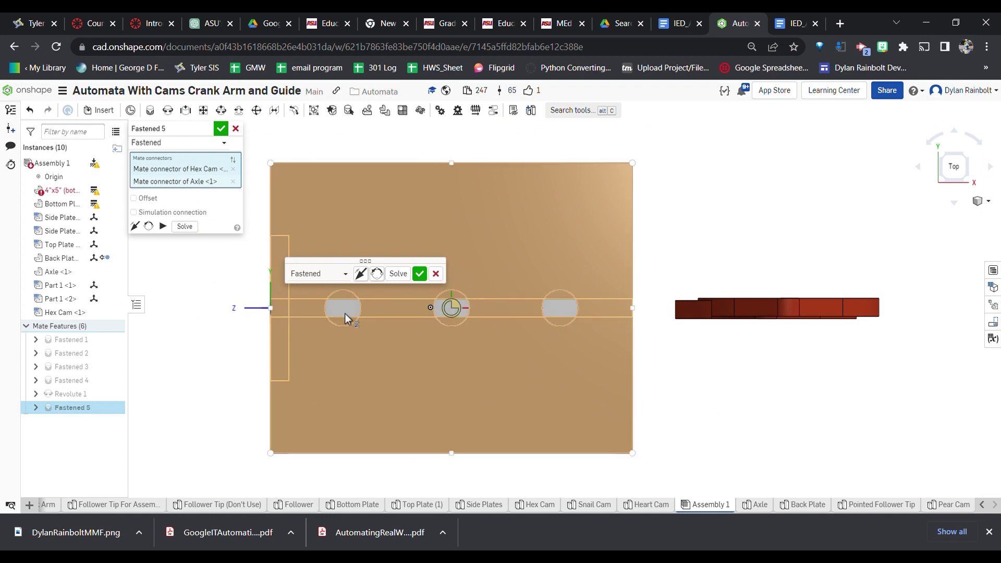
pyautogui.moveTo(380, 319); pyautogui.dragTo(379, 268, button='right')
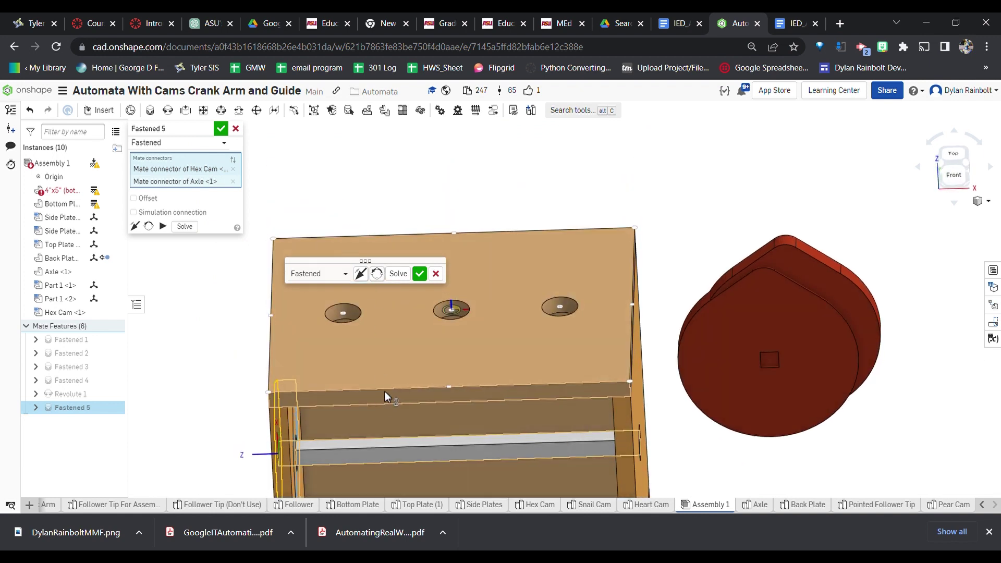
pyautogui.hotkey('shift', '5')
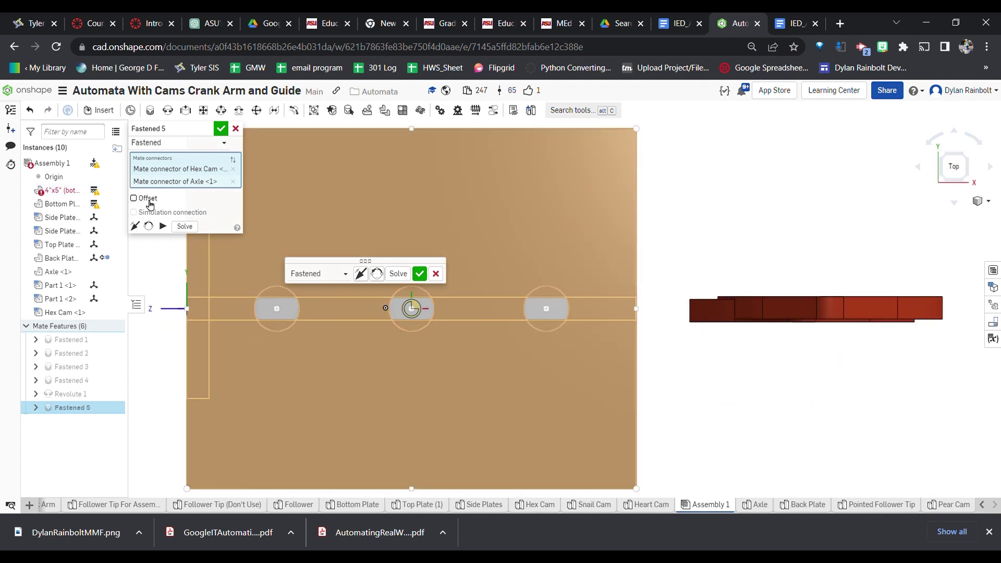
pyautogui.click(141, 198)
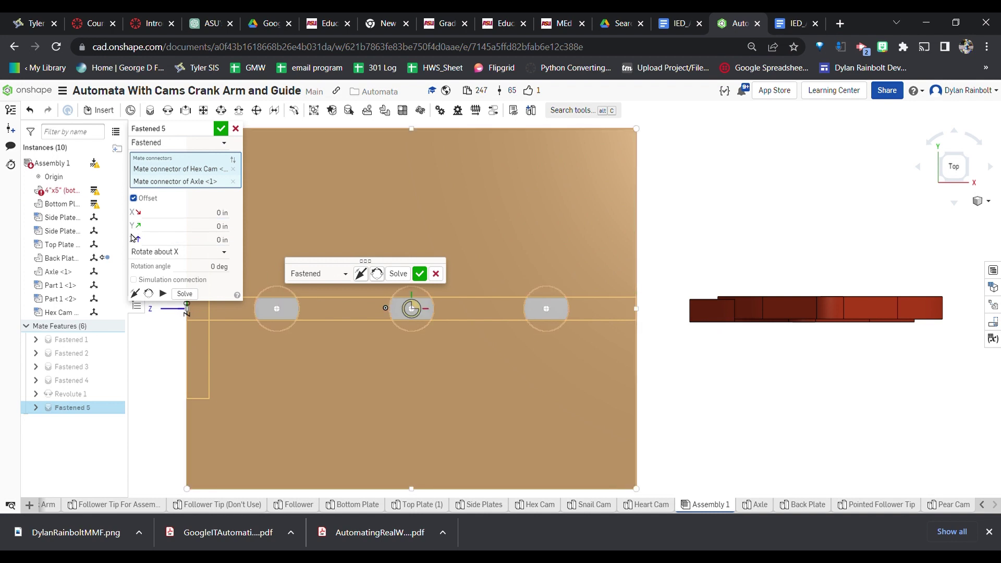
pyautogui.click(181, 239)
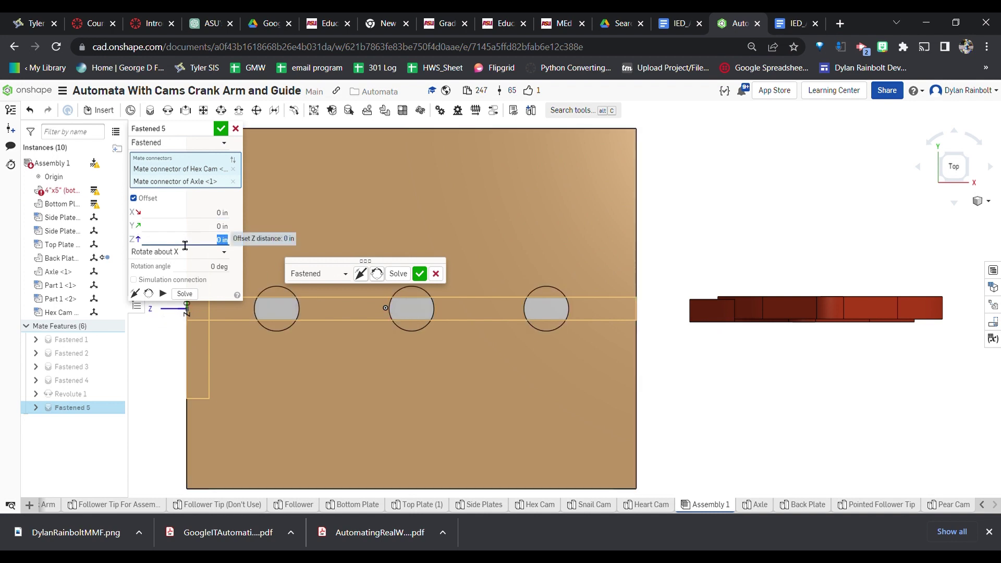
pyautogui.write('-2.5')
pyautogui.press('Return')
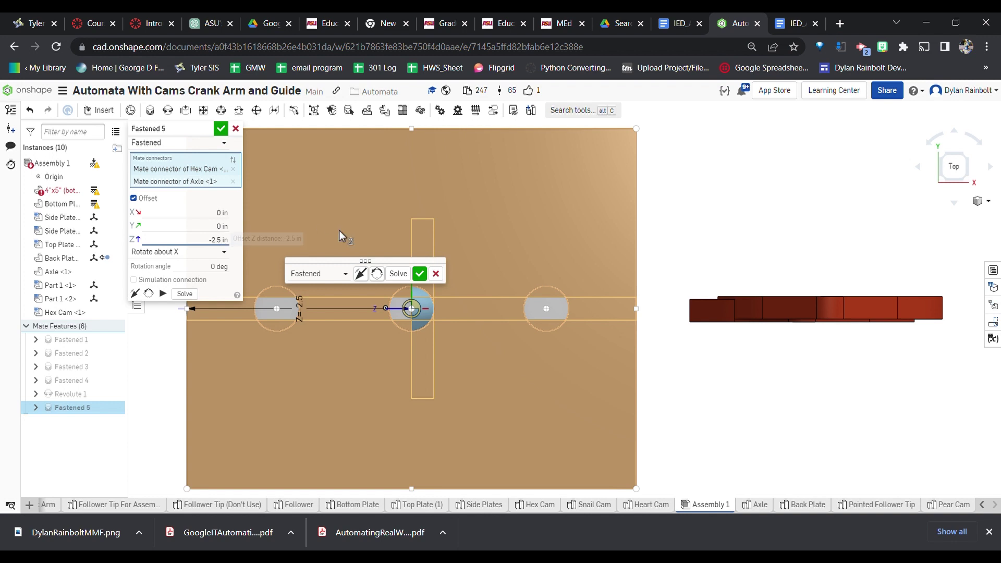
pyautogui.press('BackSpace')
pyautogui.write('35')
pyautogui.press('Return')
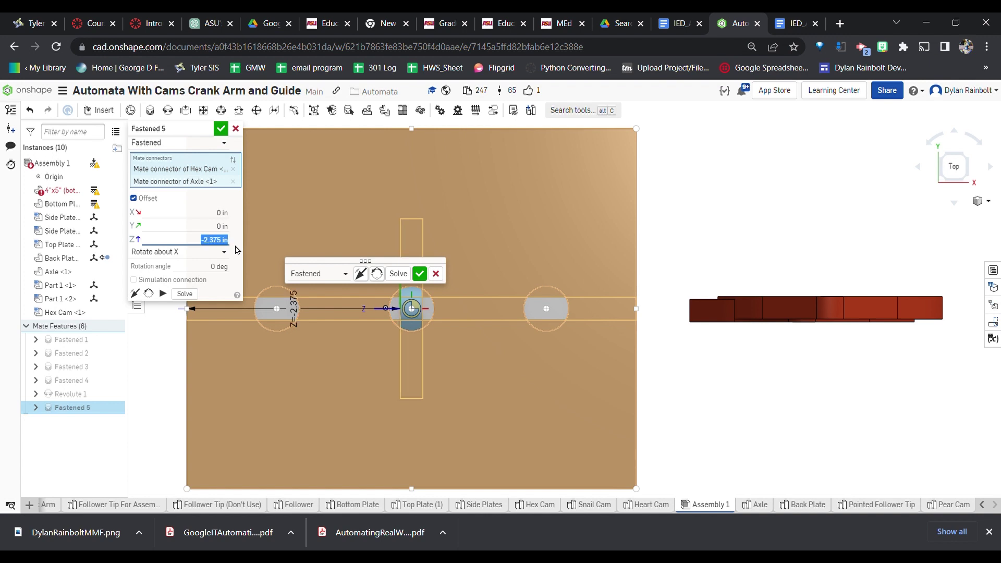
pyautogui.click(426, 276)
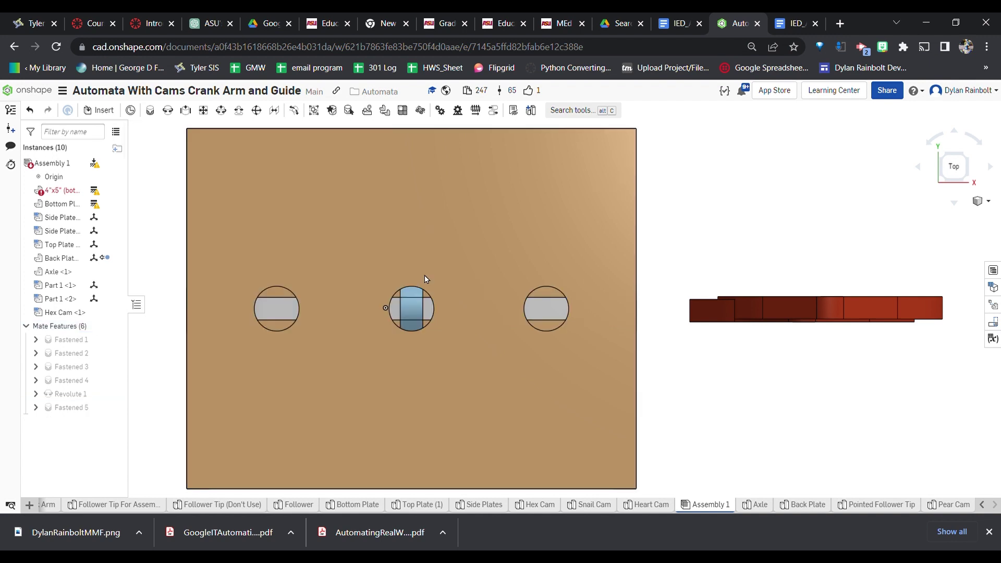
# Start a fastened mate joining the centre of the front pear cam's square hole to the axle's left end face.
pyautogui.scroll(-3, 425, 275)
pyautogui.moveTo(454, 377); pyautogui.dragTo(471, 302, button='right')
pyautogui.scroll(-2, 527, 342)
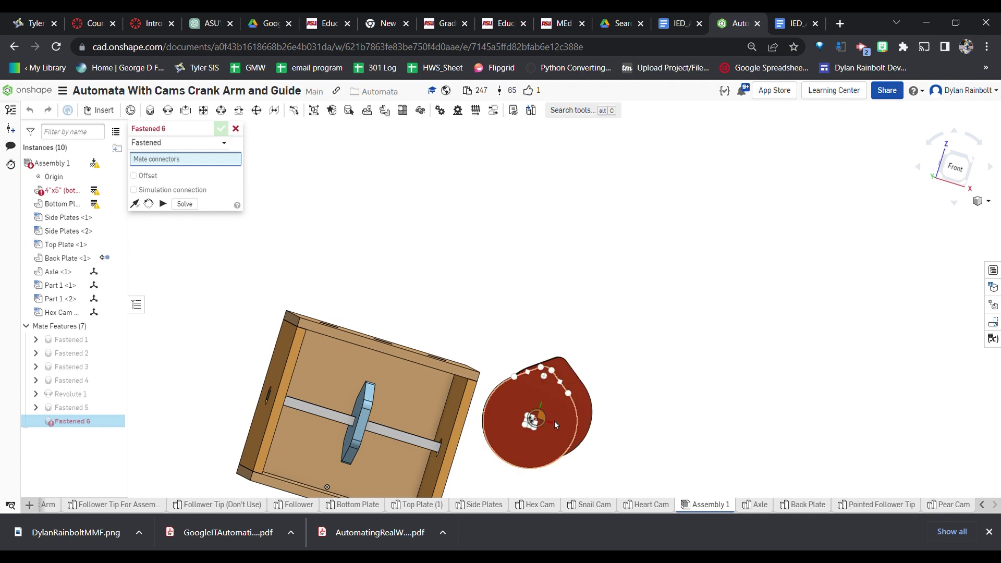
pyautogui.scroll(5, 554, 425)
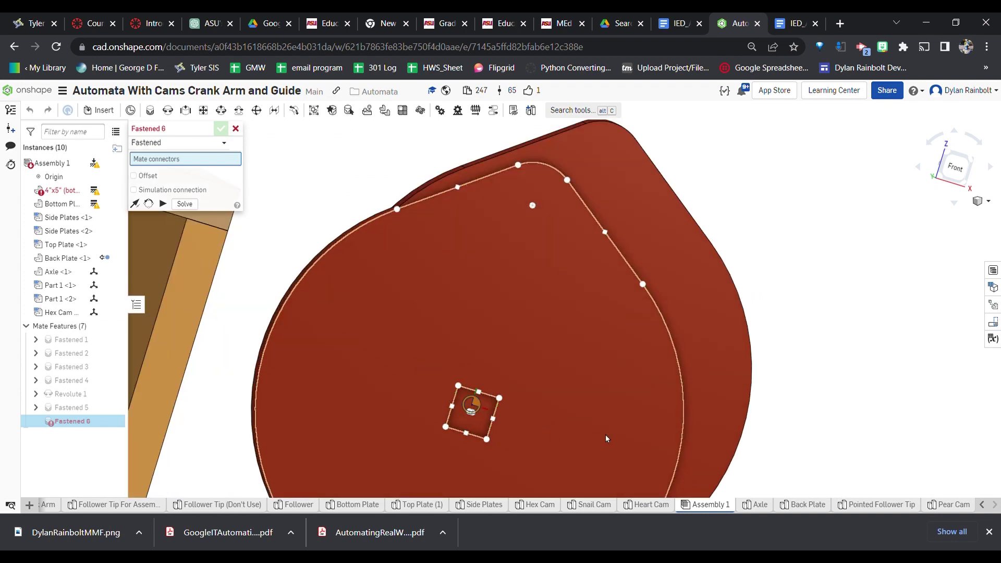
pyautogui.scroll(4, 537, 441)
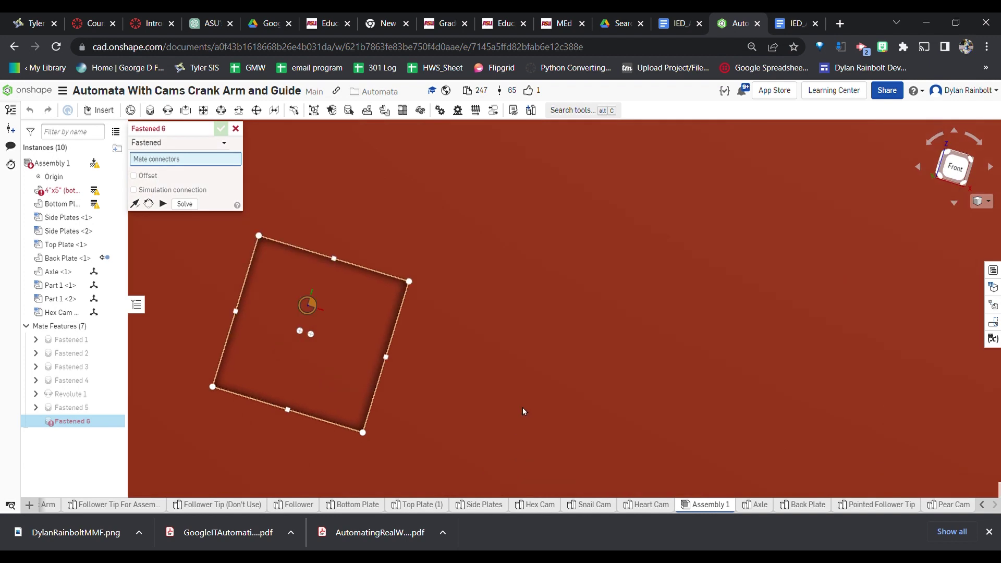
pyautogui.click(311, 339)
pyautogui.scroll(-10, 509, 289)
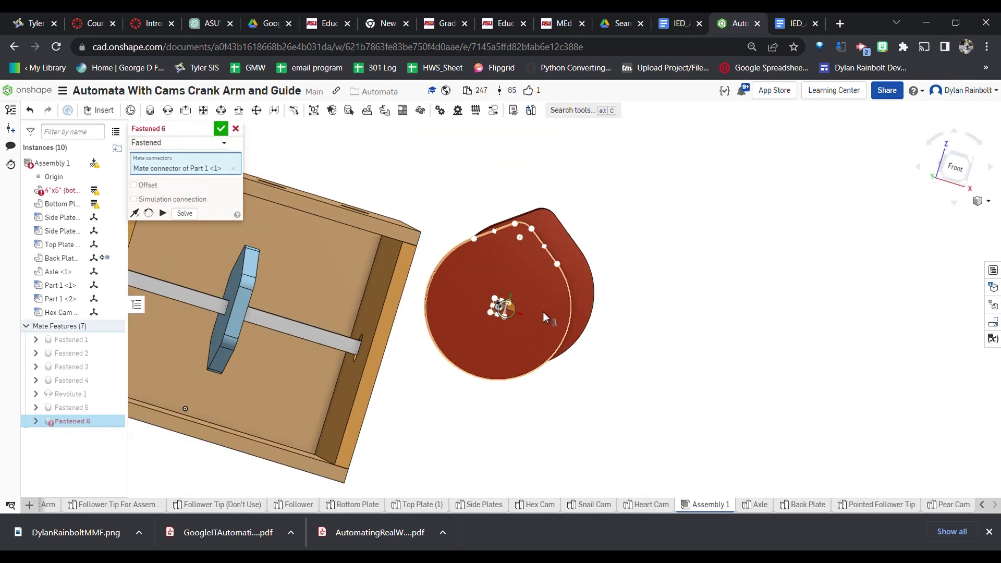
pyautogui.moveTo(486, 334); pyautogui.dragTo(504, 357, button='right')
pyautogui.scroll(10, 473, 335)
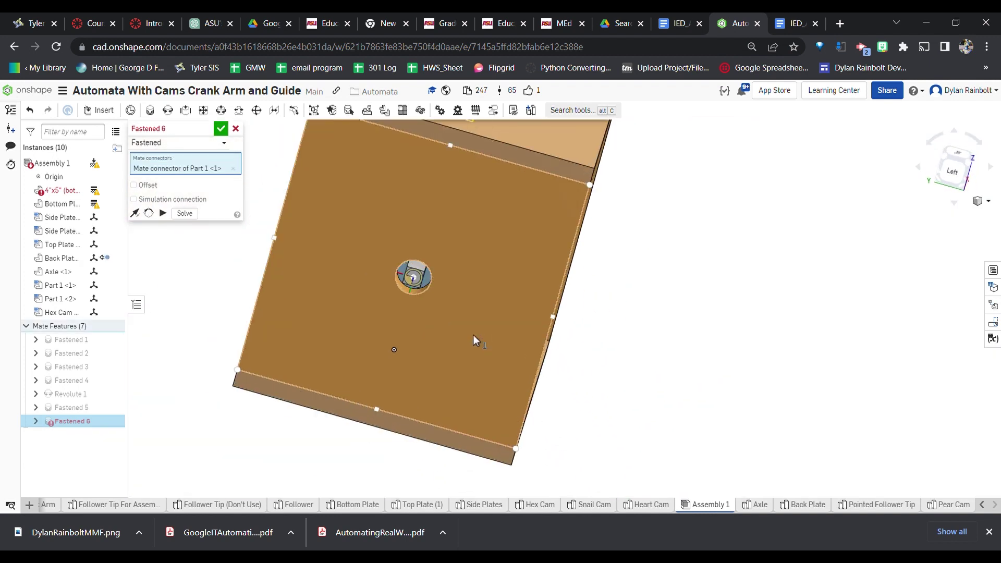
pyautogui.click(314, 224)
# Offset the pear cam's fastened mate by -0.875 in along Z, centring the cam under the top plate's left hole, and accept it.
pyautogui.scroll(-6, 777, 327)
pyautogui.moveTo(777, 327); pyautogui.dragTo(714, 307, button='right')
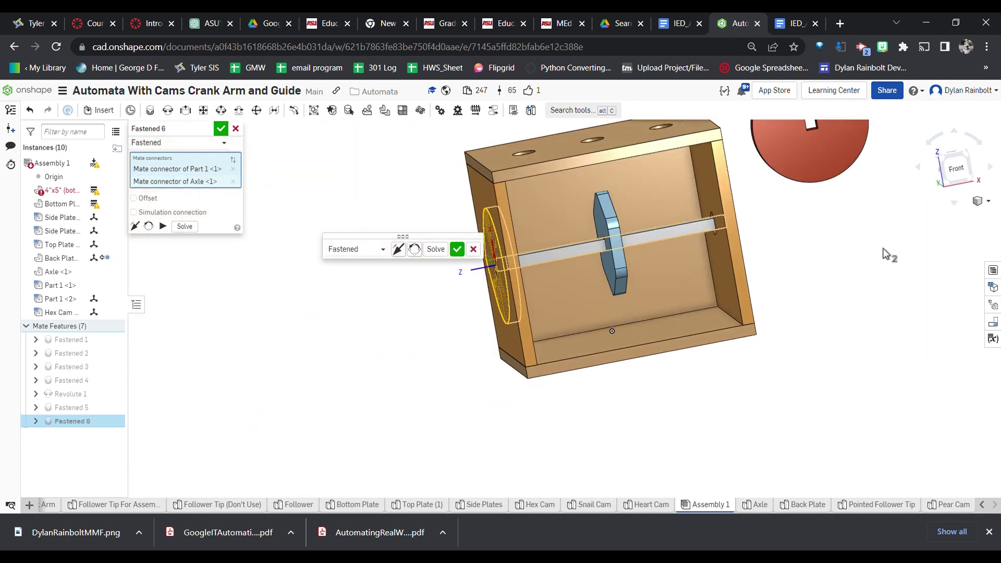
pyautogui.moveTo(884, 251); pyautogui.dragTo(881, 300, button='right')
pyautogui.click(953, 161)
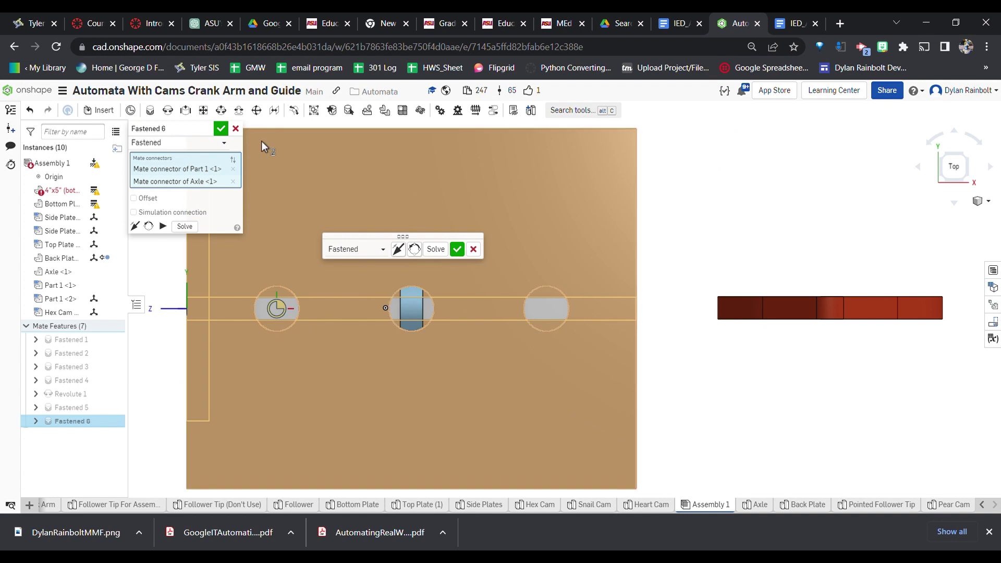
pyautogui.click(154, 199)
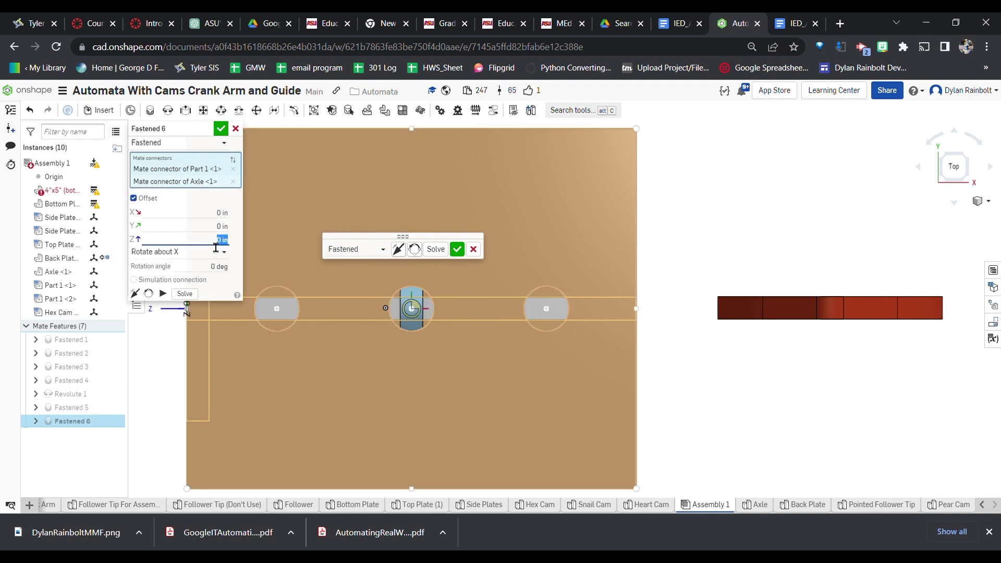
pyautogui.write('-1')
pyautogui.press('Return')
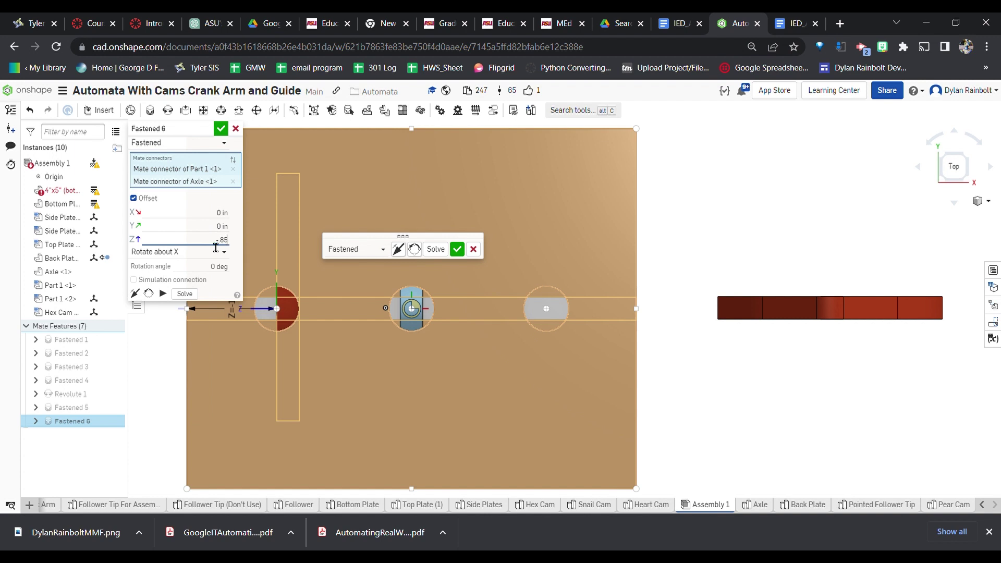
pyautogui.write('-.85')
pyautogui.press('Return')
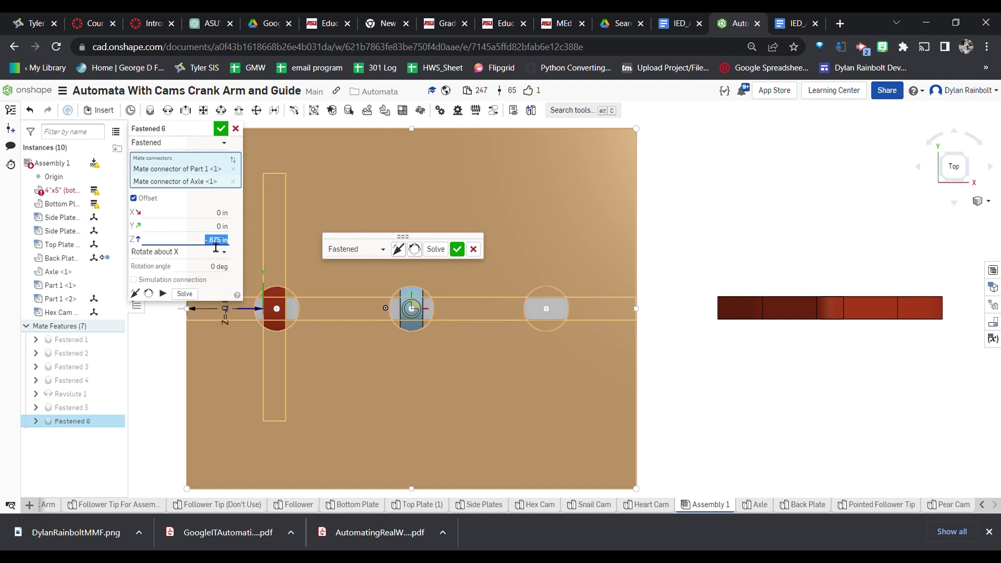
pyautogui.click(217, 131)
# Start a fastened mate joining the centre of the remaining pear cam's square hole to the axle's right end face.
pyautogui.scroll(-5, 371, 240)
pyautogui.moveTo(407, 289); pyautogui.dragTo(417, 225, button='right')
pyautogui.click(150, 110)
pyautogui.scroll(5, 582, 315)
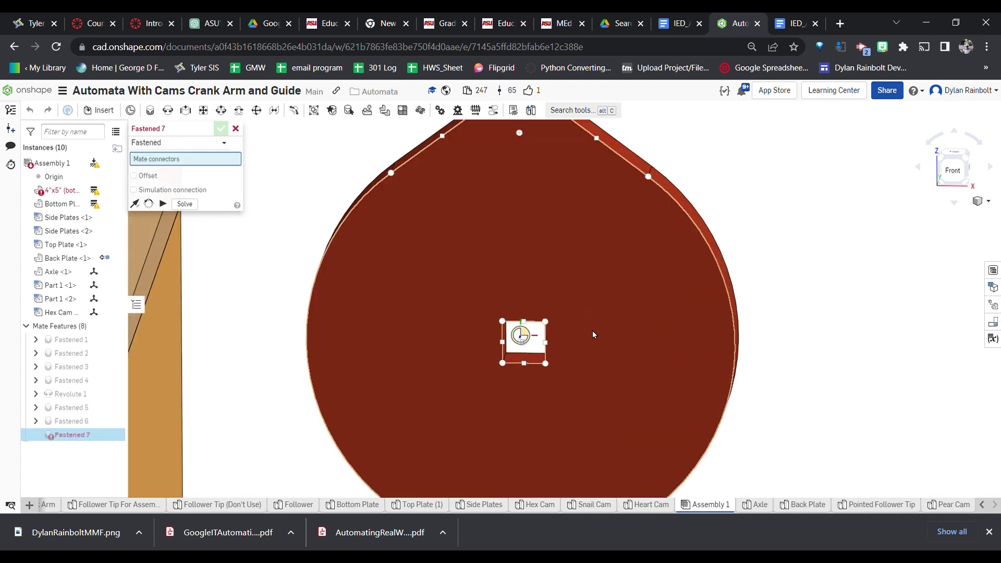
pyautogui.scroll(5, 604, 351)
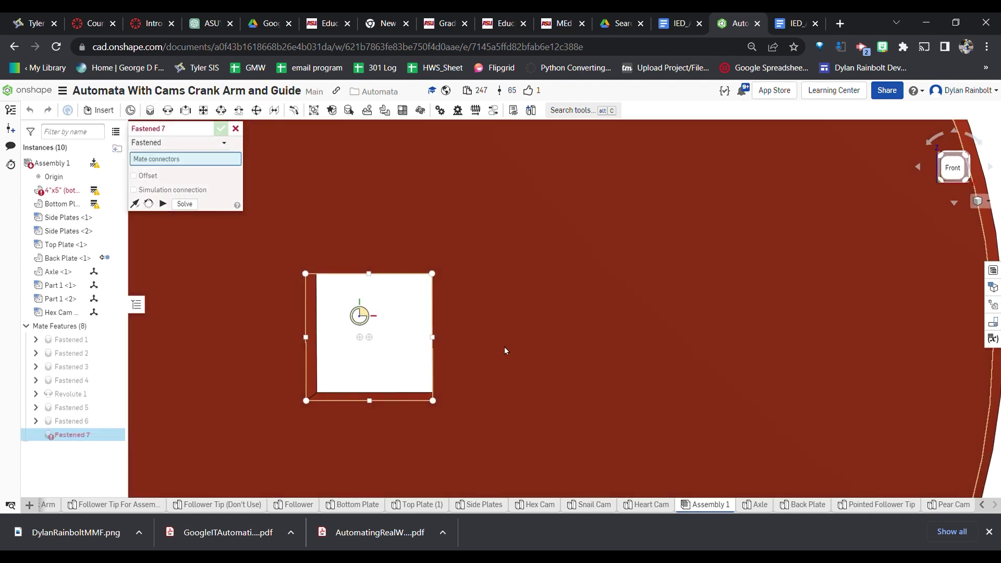
pyautogui.click(370, 338)
pyautogui.scroll(-10, 532, 336)
pyautogui.moveTo(573, 339); pyautogui.dragTo(451, 399, button='right')
pyautogui.scroll(10, 380, 415)
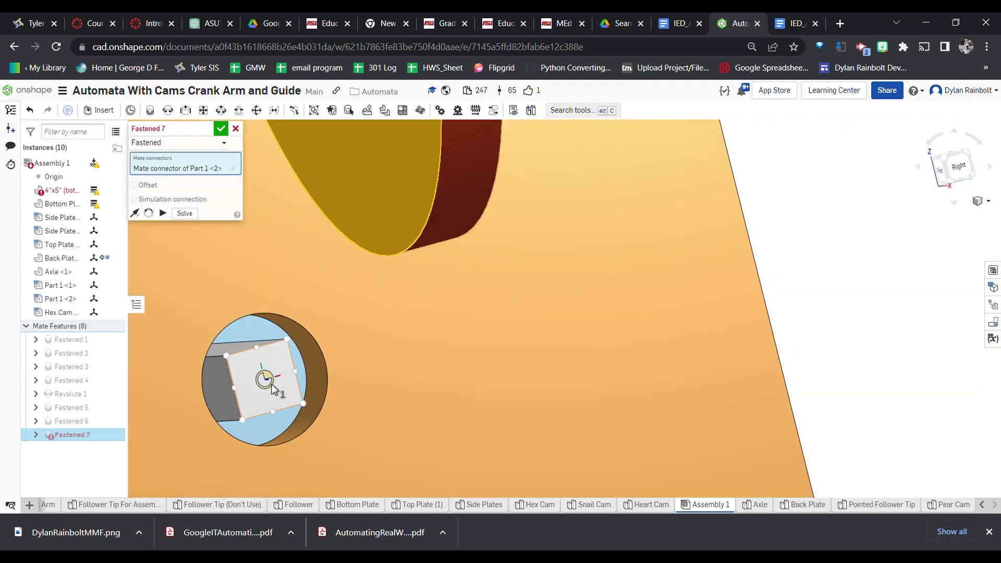
pyautogui.click(271, 388)
pyautogui.scroll(-10, 271, 388)
pyautogui.moveTo(271, 388); pyautogui.dragTo(429, 356, button='right')
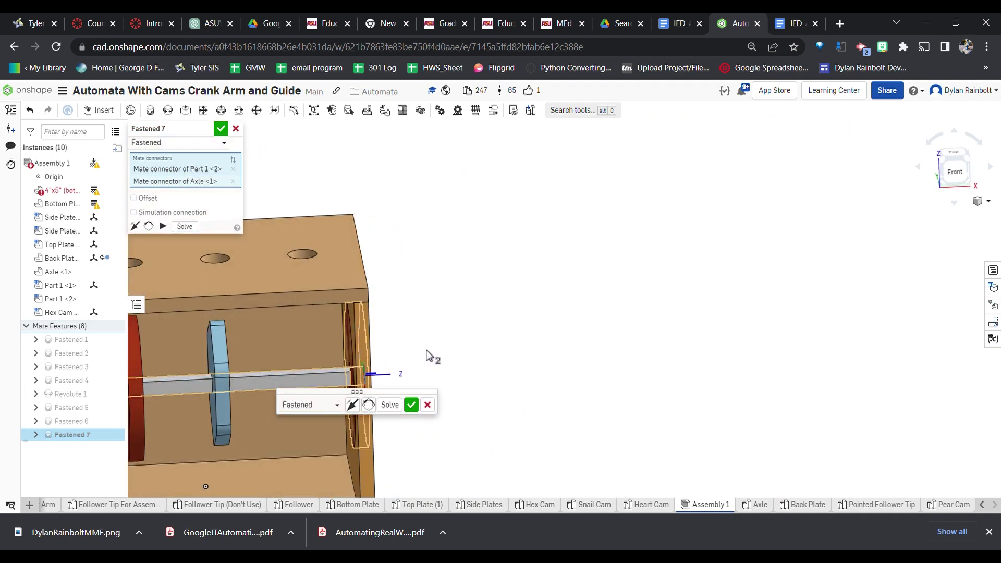
pyautogui.moveTo(431, 284); pyautogui.dragTo(433, 334, button='right')
# Offset the second pear cam's fastened mate by -0.875 in along Z, centring the cam under the top plate's right hole, and accept it.
pyautogui.click(953, 152)
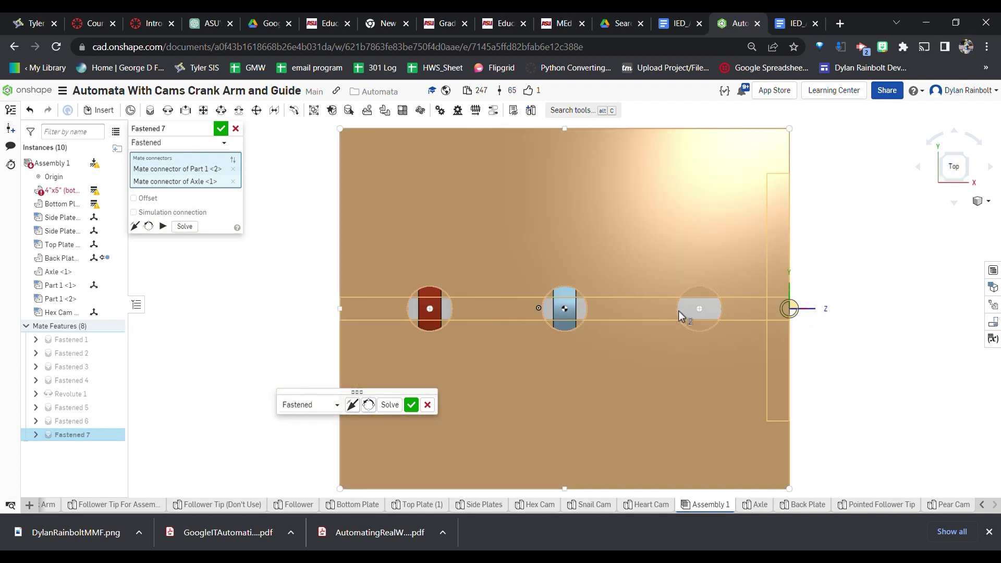
pyautogui.click(155, 198)
pyautogui.click(222, 240)
pyautogui.write('-.875')
pyautogui.press('Return')
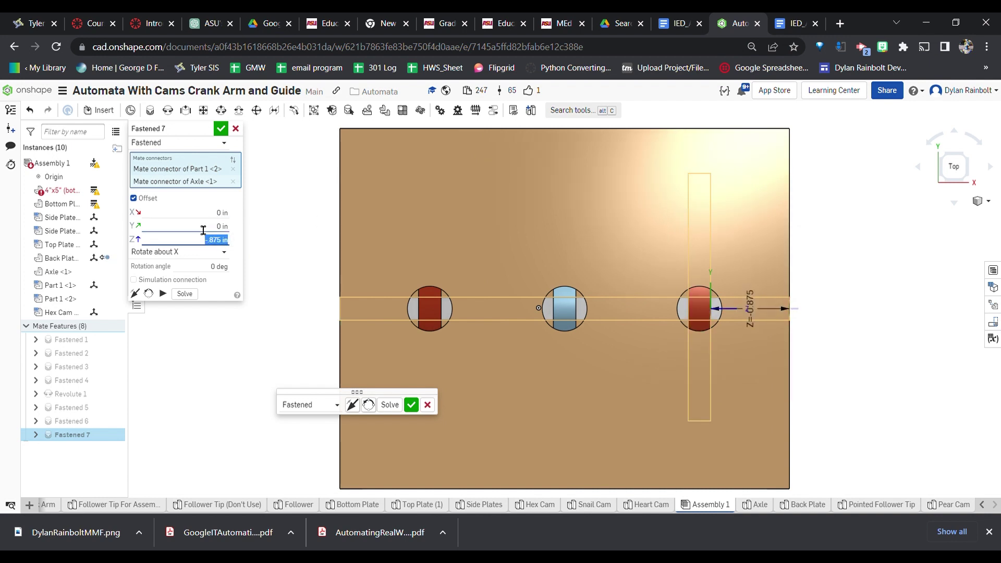
pyautogui.click(221, 128)
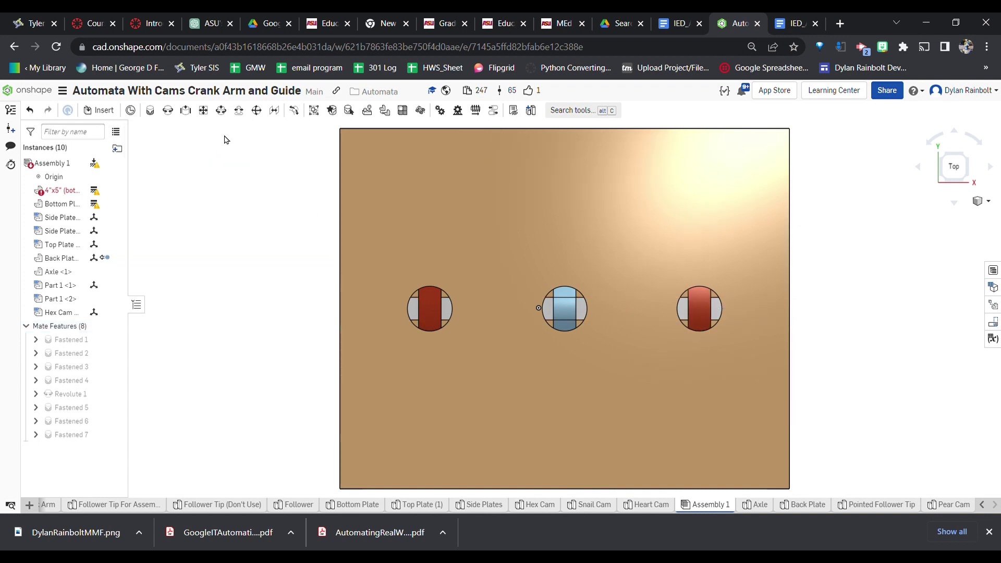
# Open the top plate's configuration and try a Hole1X value of 2 in, generating the changed plate.
pyautogui.click(966, 181)
pyautogui.click(954, 180)
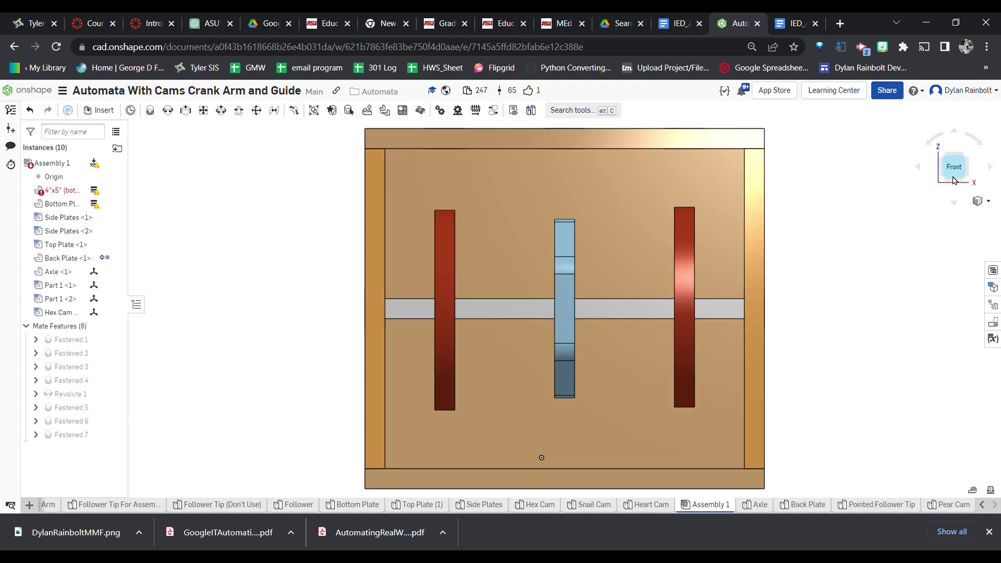
pyautogui.scroll(-5, 743, 235)
pyautogui.moveTo(585, 286); pyautogui.dragTo(715, 248, button='right')
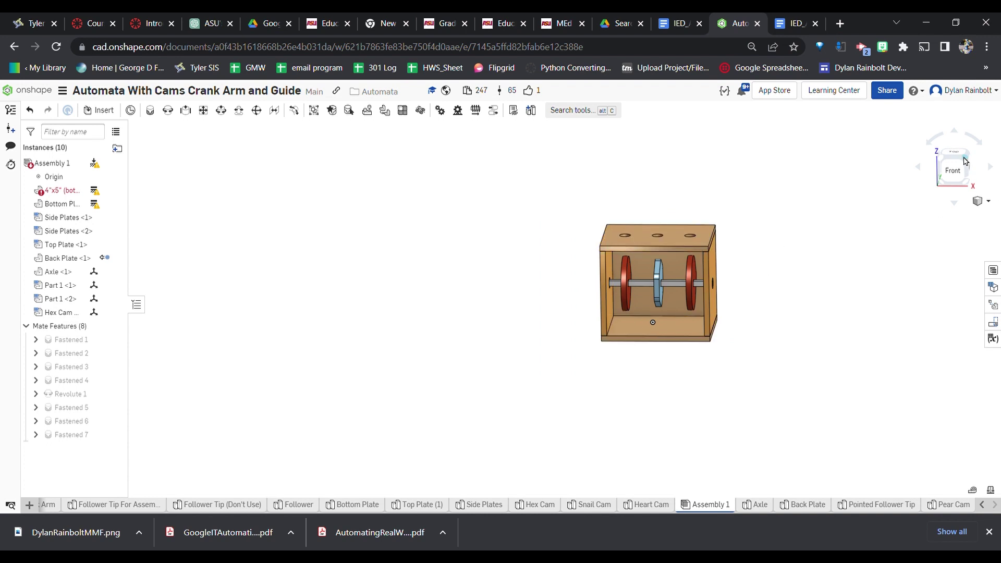
pyautogui.click(965, 162)
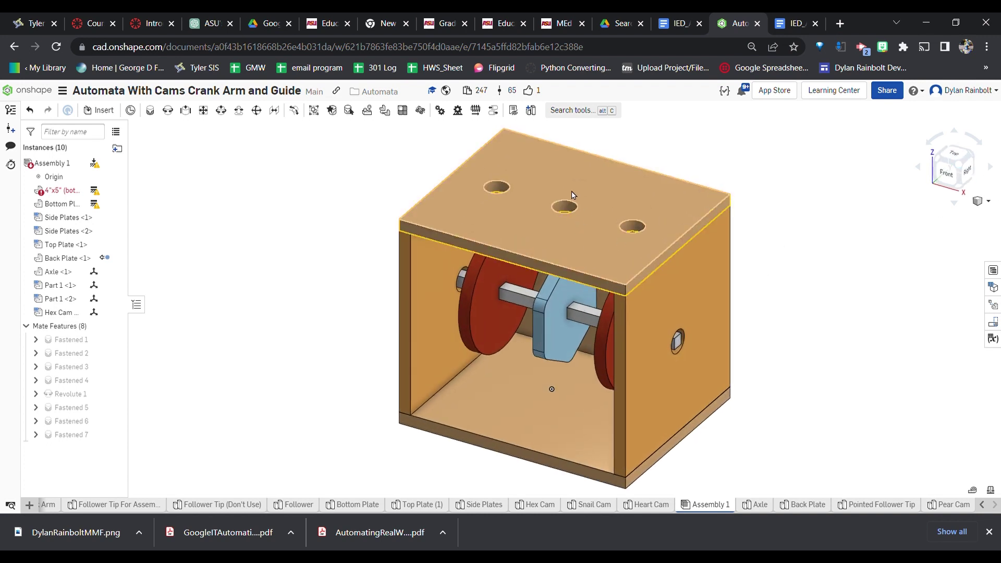
pyautogui.rightClick(524, 226)
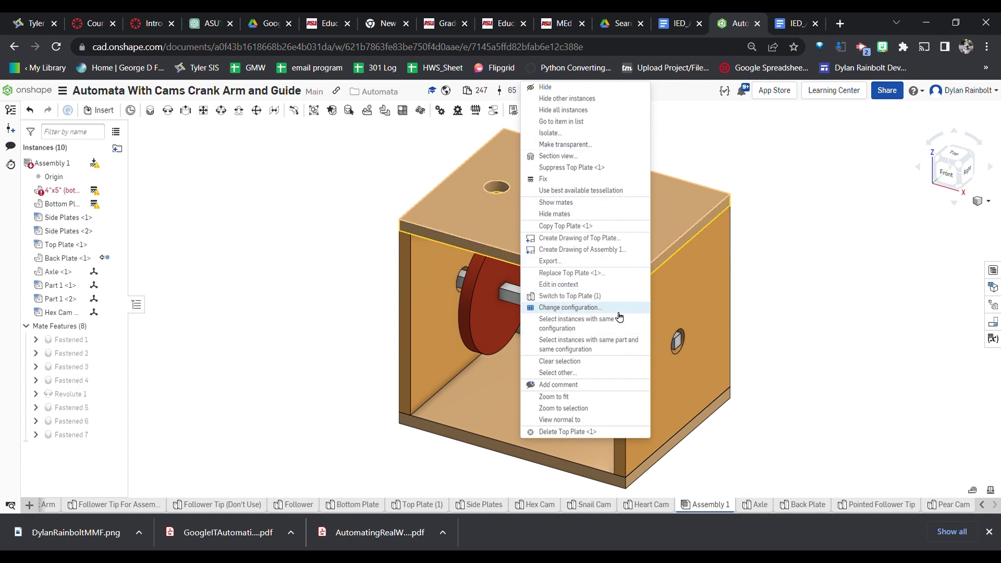
pyautogui.click(599, 308)
pyautogui.click(240, 204)
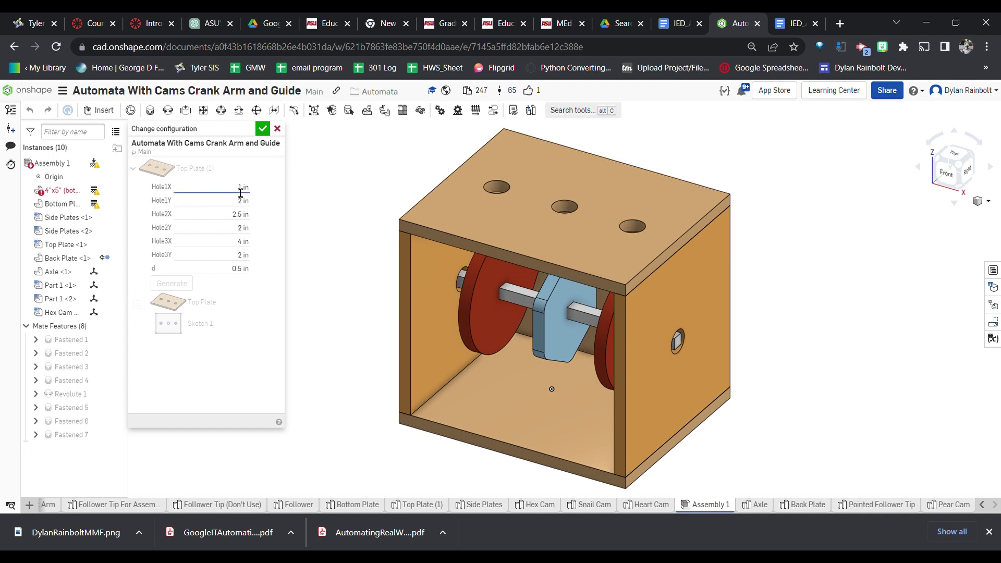
pyautogui.click(240, 191)
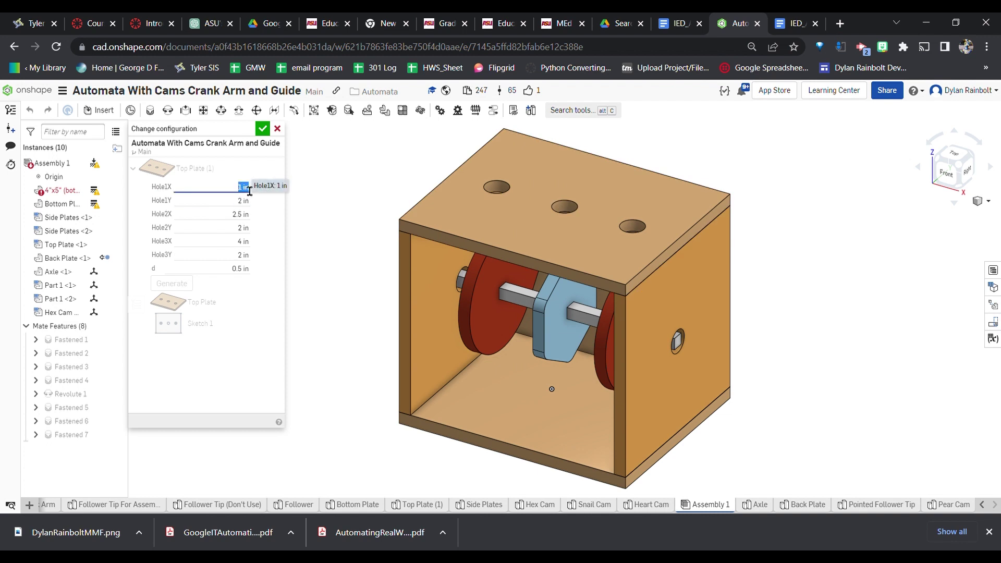
pyautogui.write('2')
pyautogui.press('Return')
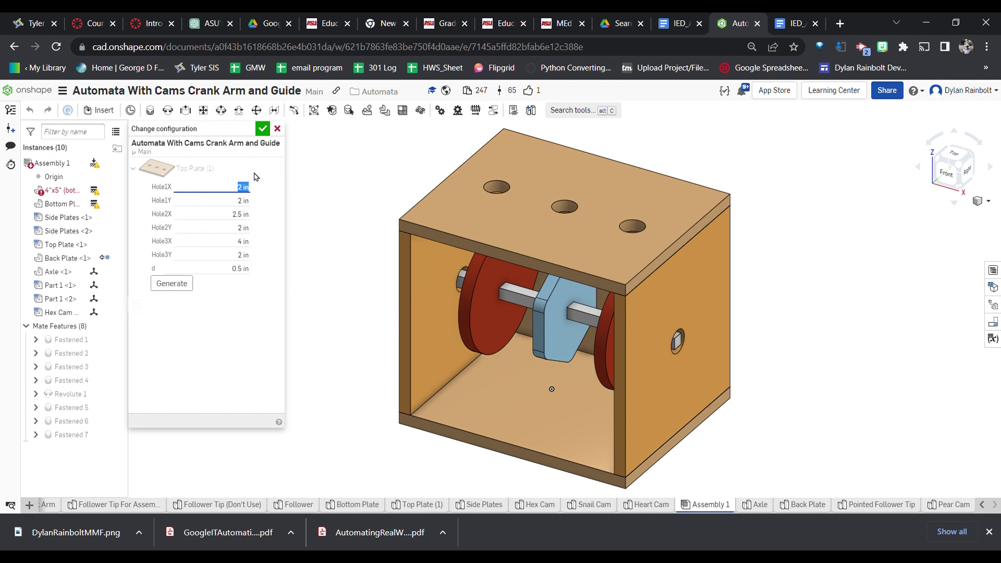
pyautogui.click(180, 293)
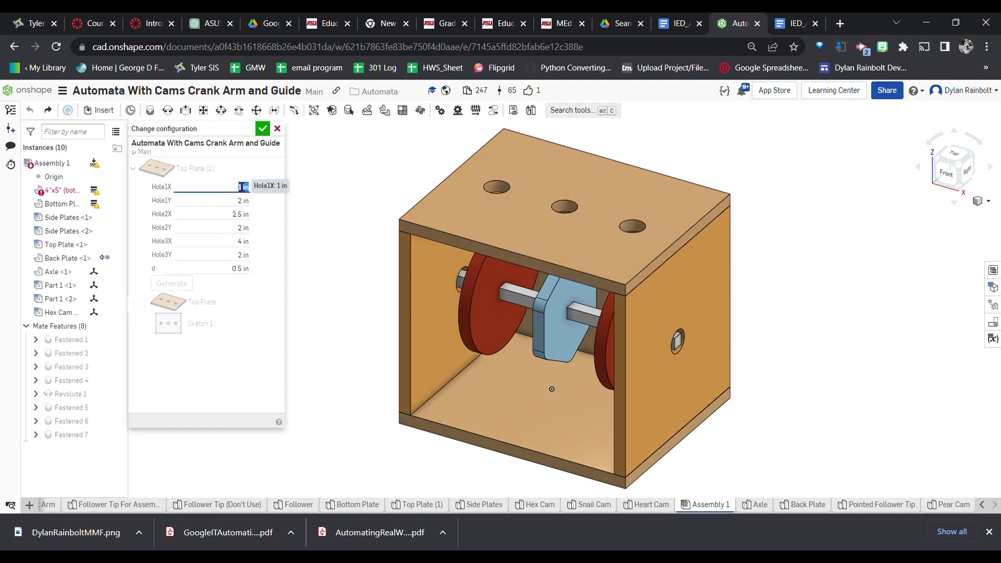
# Try the top plate with Hole1X at 1.5 in, restore it to 1 in, regenerate, and accept the configuration.
pyautogui.write('1.5')
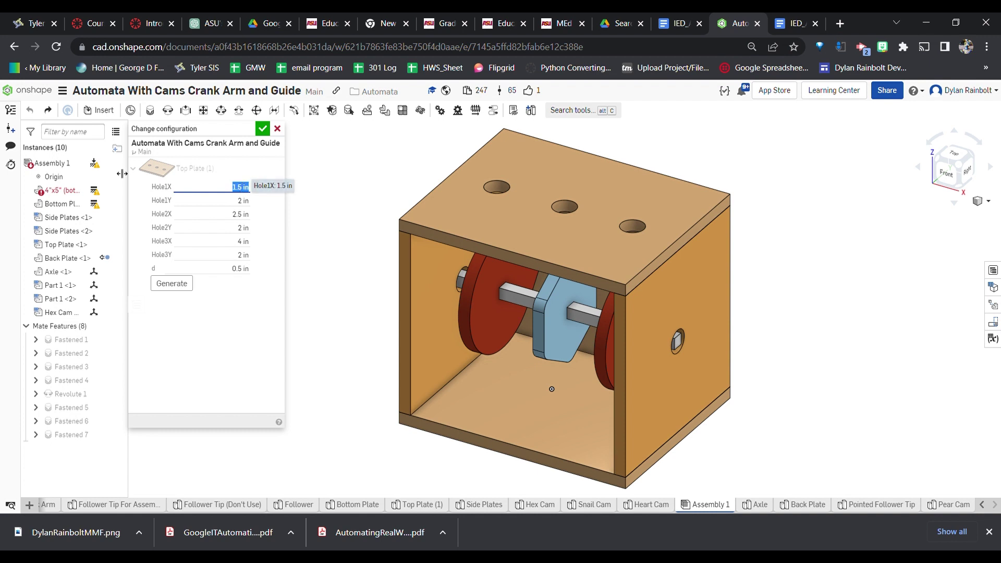
pyautogui.click(163, 287)
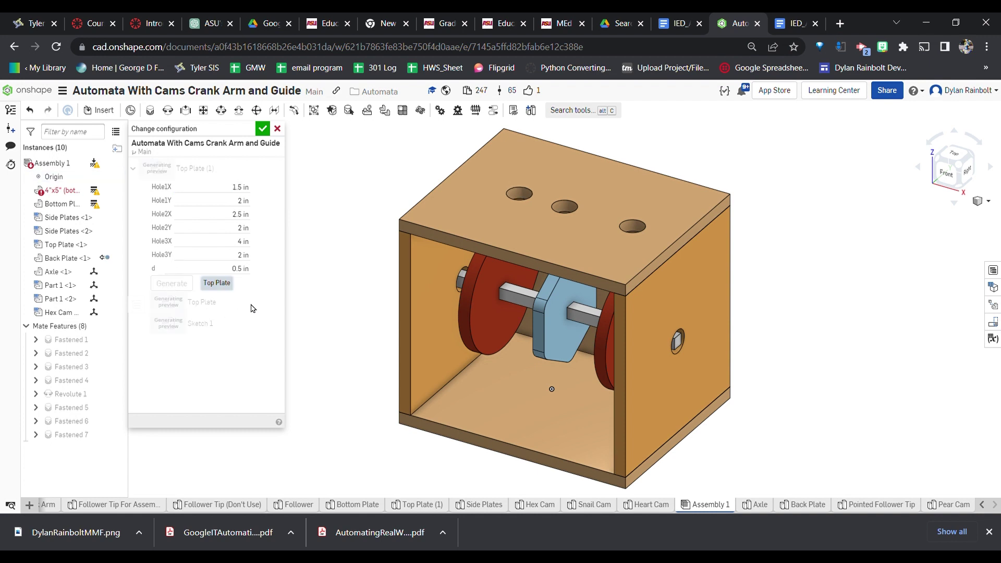
pyautogui.click(239, 189)
pyautogui.press('Return')
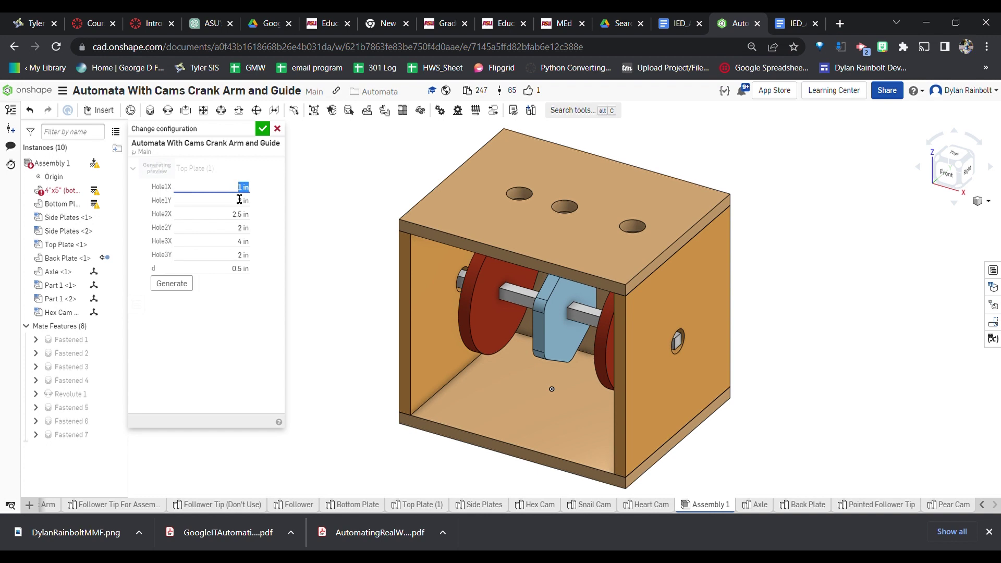
pyautogui.click(193, 286)
pyautogui.click(263, 129)
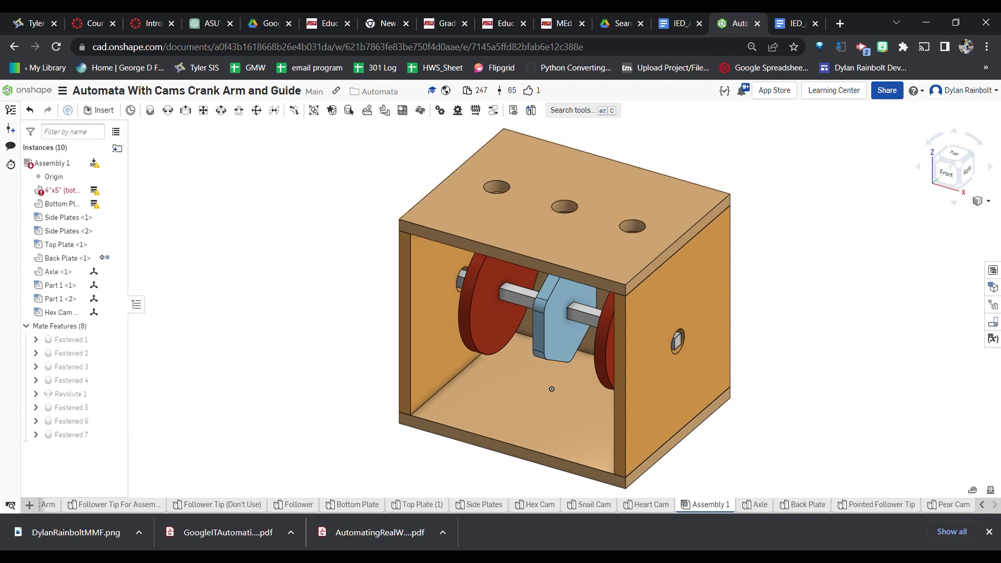
# Animate the axle's revolute mate in a loop from 0 to 360 deg and examine the cams turning inside the box.
pyautogui.scroll(-2, 556, 234)
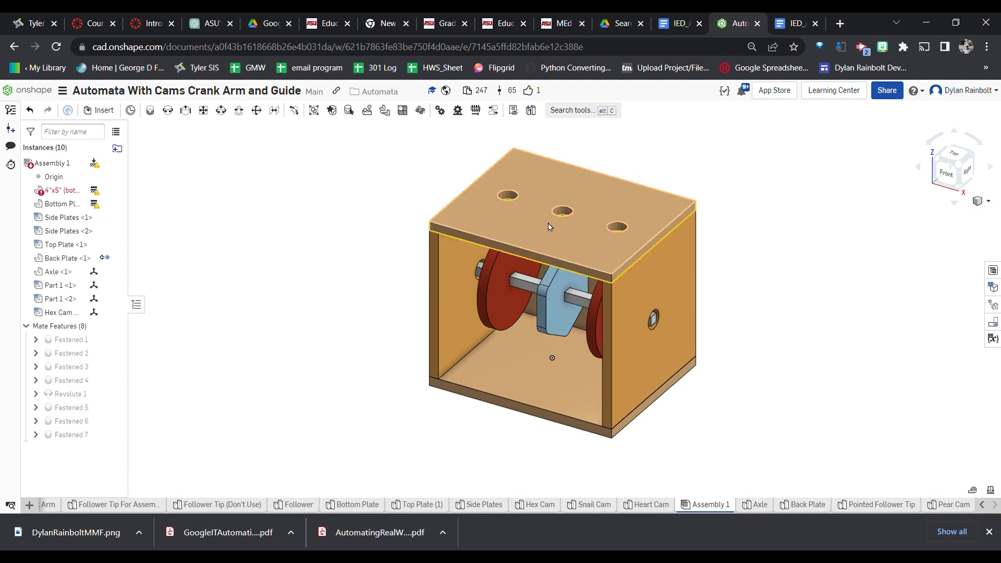
pyautogui.click(949, 176)
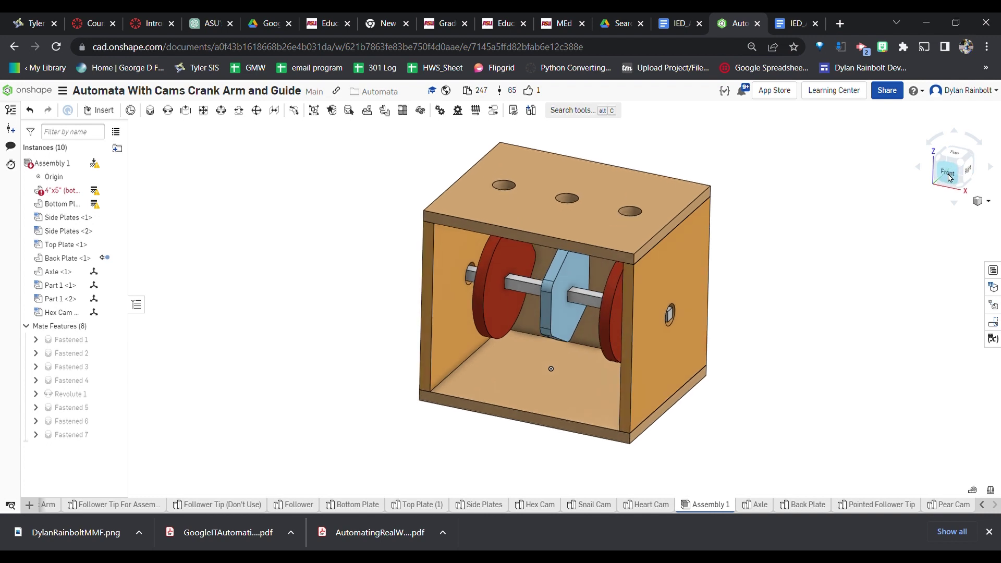
pyautogui.click(965, 156)
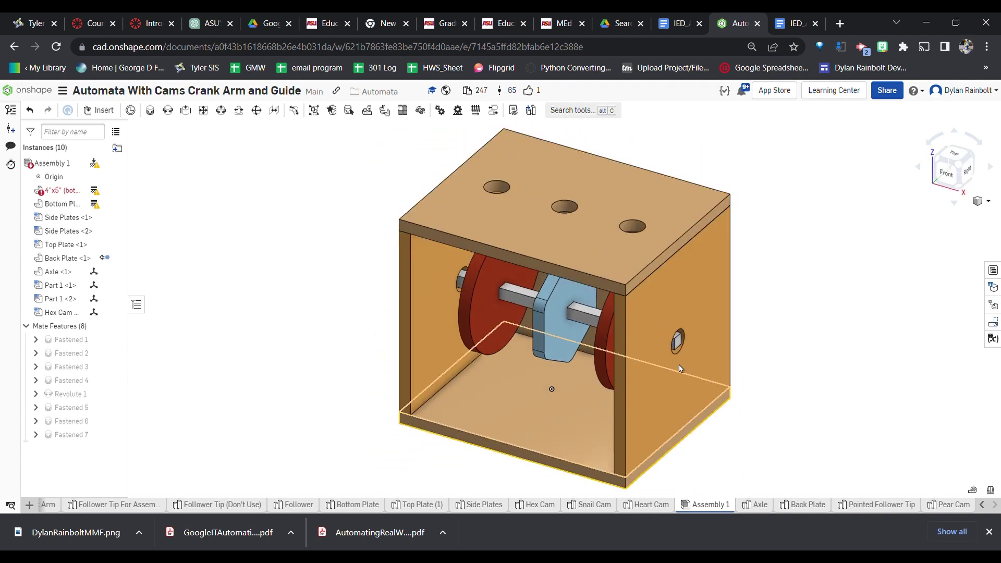
pyautogui.moveTo(663, 368); pyautogui.dragTo(598, 338, button='right')
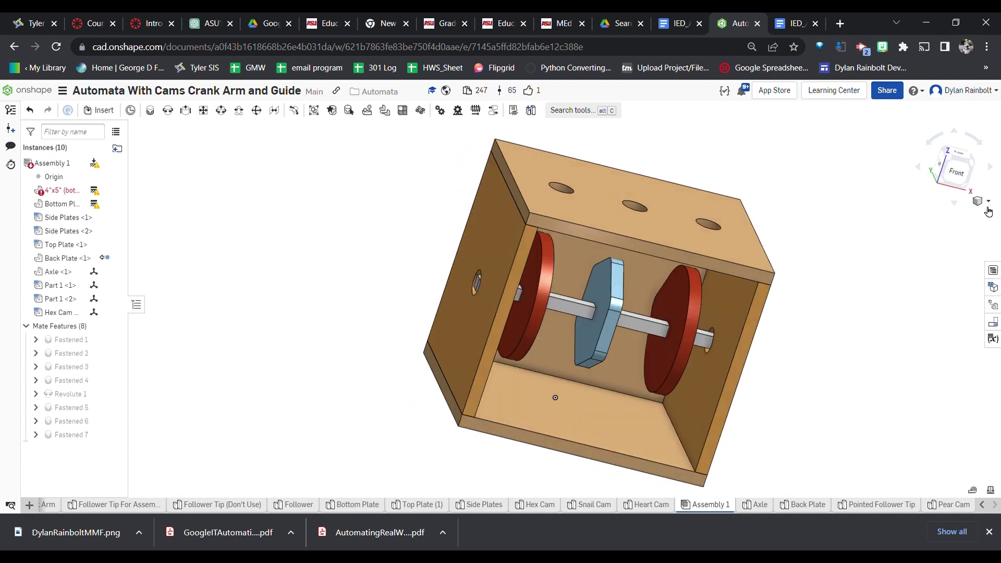
pyautogui.click(946, 157)
pyautogui.scroll(-3, 505, 229)
pyautogui.moveTo(720, 329); pyautogui.dragTo(696, 314, button='right')
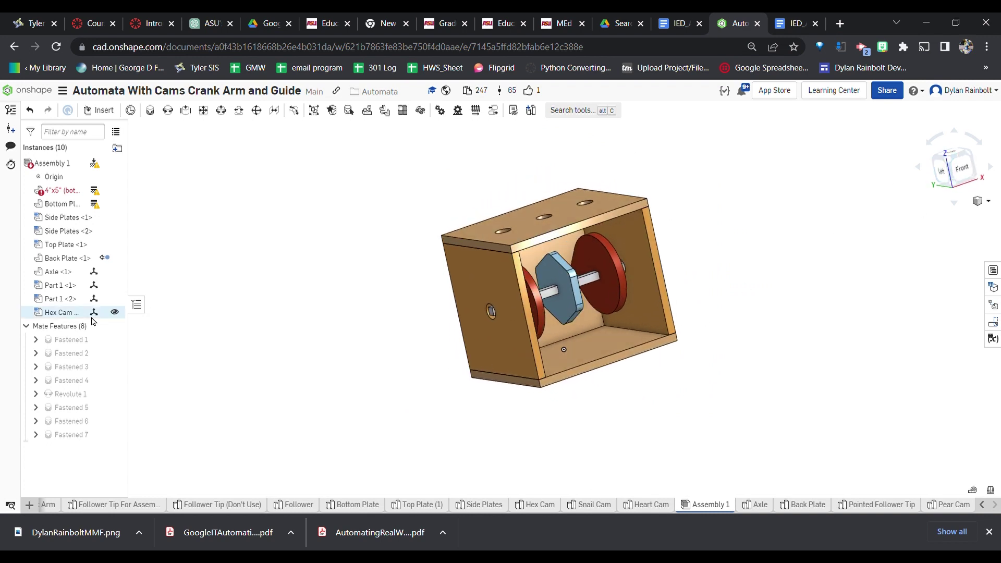
pyautogui.click(82, 395)
pyautogui.rightClick(88, 392)
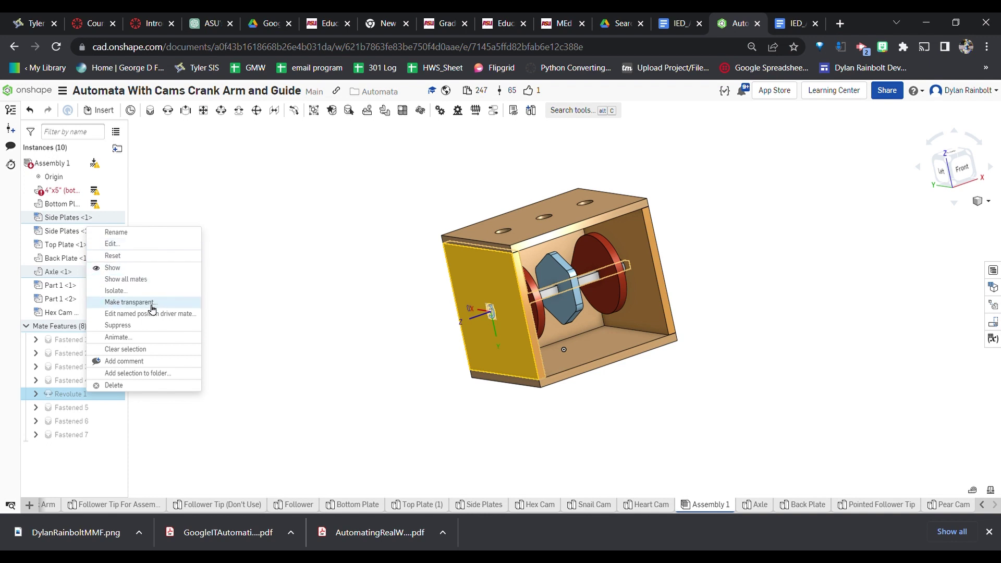
pyautogui.click(153, 339)
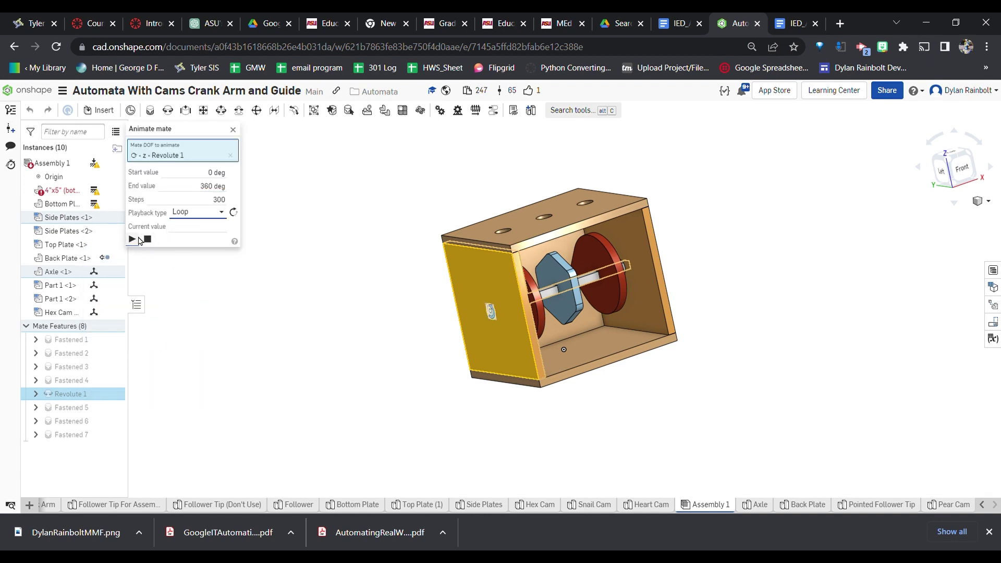
pyautogui.click(144, 247)
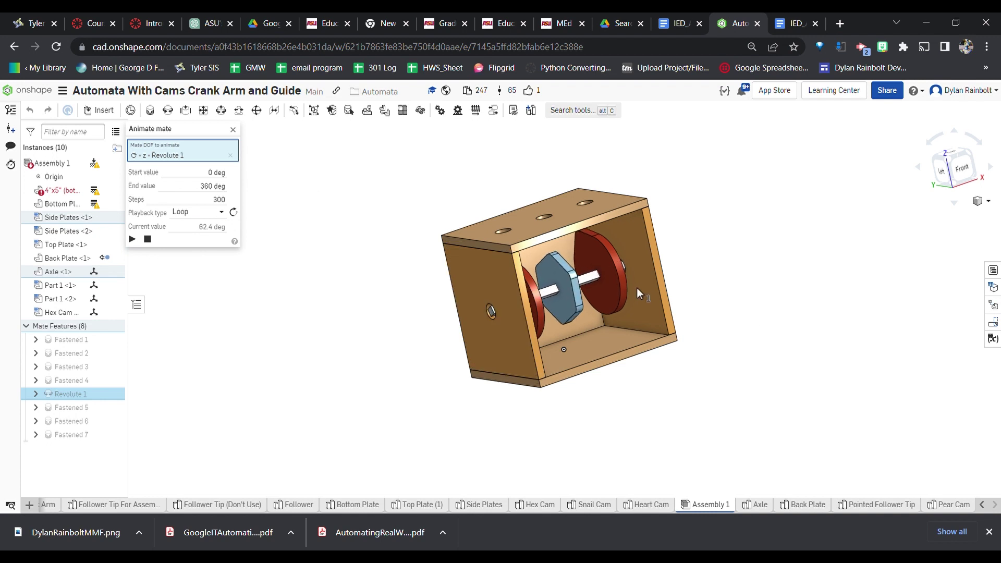
pyautogui.scroll(4, 646, 286)
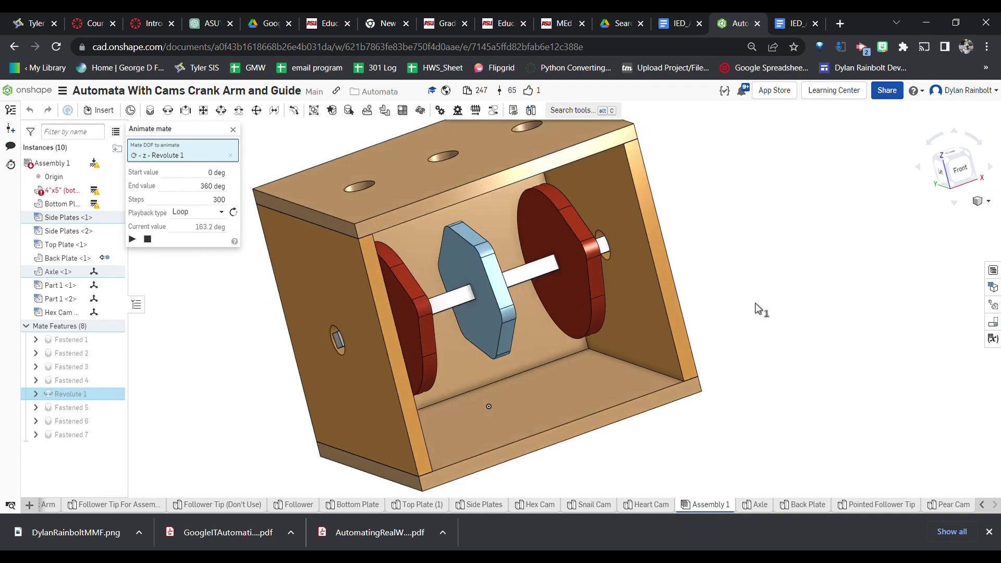